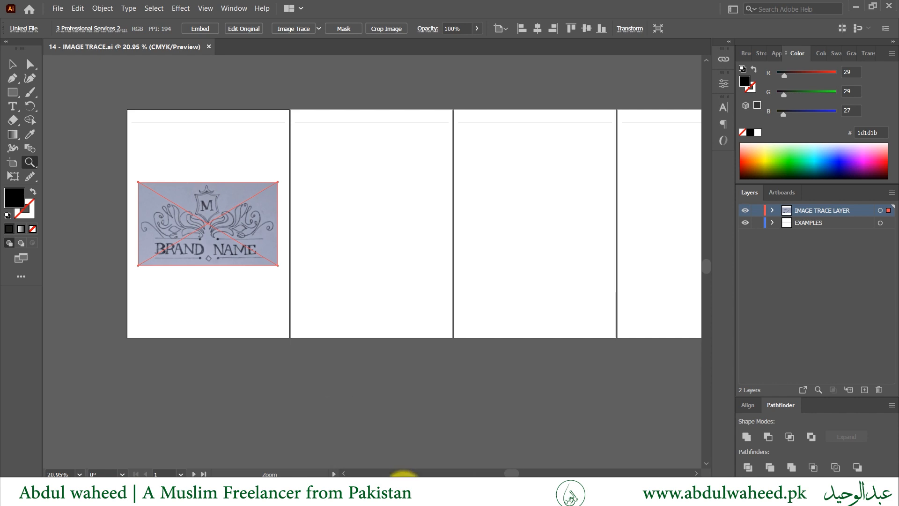
Step: Start placing a file and go to the Sample Logos folder using its path copied from File Explorer
{"action": "left_click", "coordinate": [403, 490]}
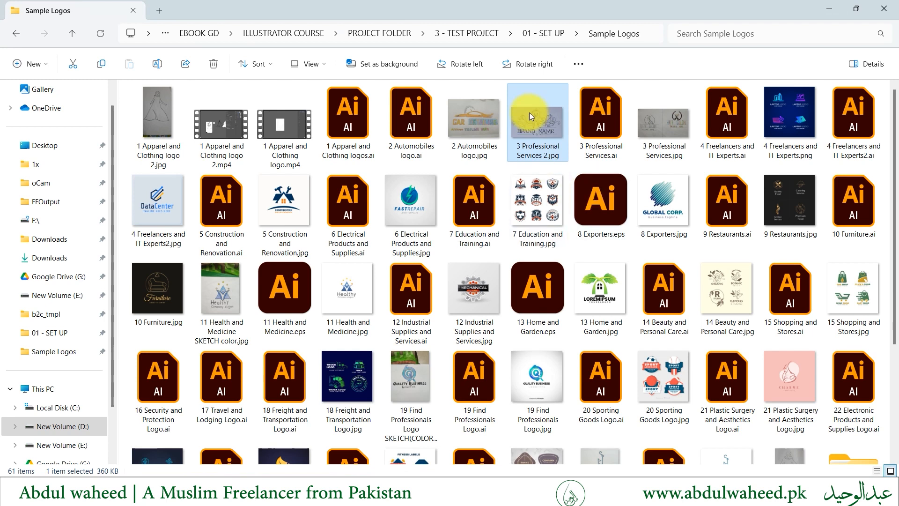
{"action": "left_click", "coordinate": [354, 484]}
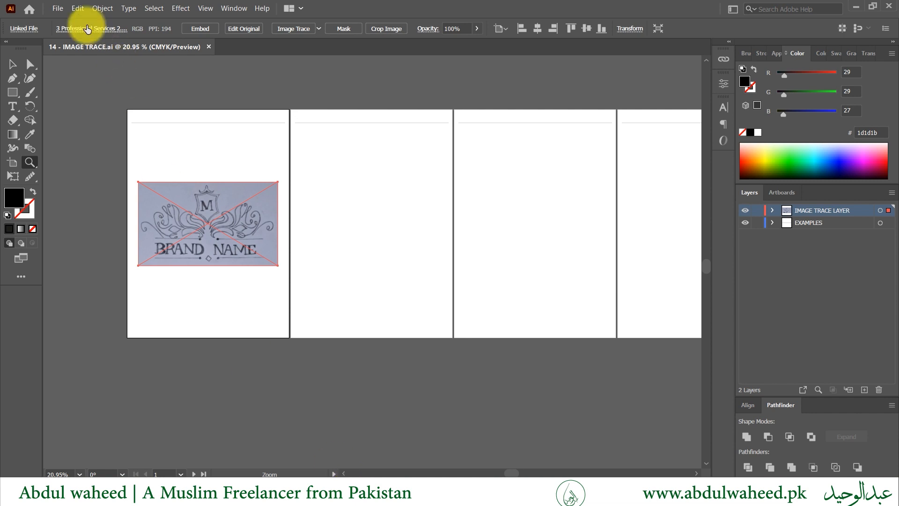
{"action": "left_click", "coordinate": [58, 10]}
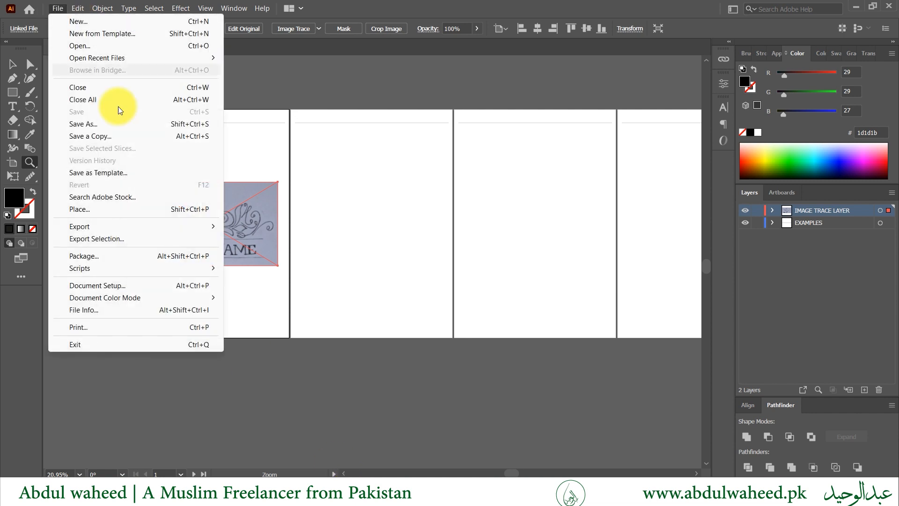
{"action": "left_click", "coordinate": [153, 210]}
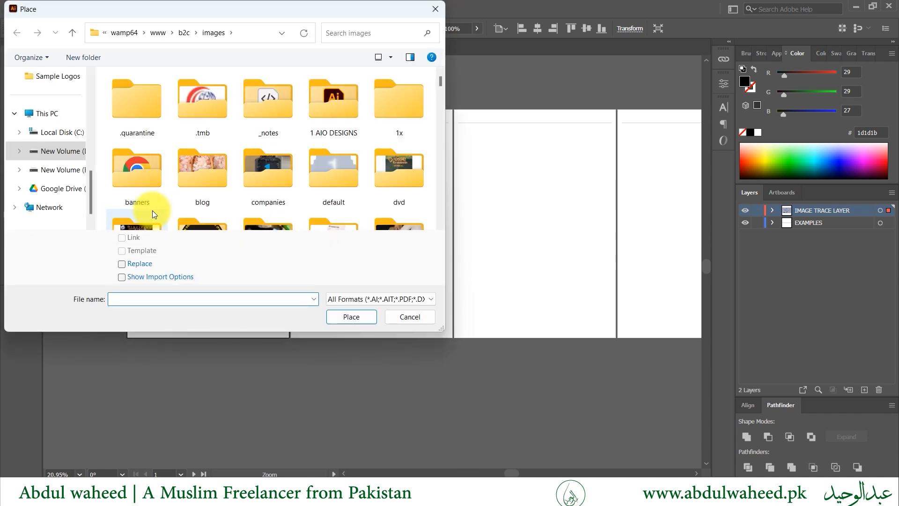
{"action": "mouse_move", "coordinate": [405, 493]}
{"action": "left_click", "coordinate": [406, 434]}
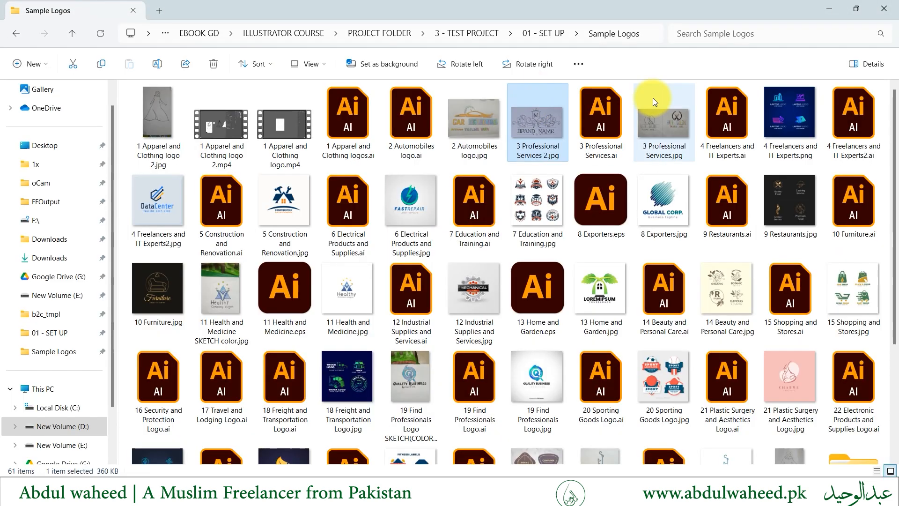
{"action": "left_click", "coordinate": [645, 36]}
{"action": "key", "text": "ctrl+c"}
{"action": "key", "text": "alt+Tab"}
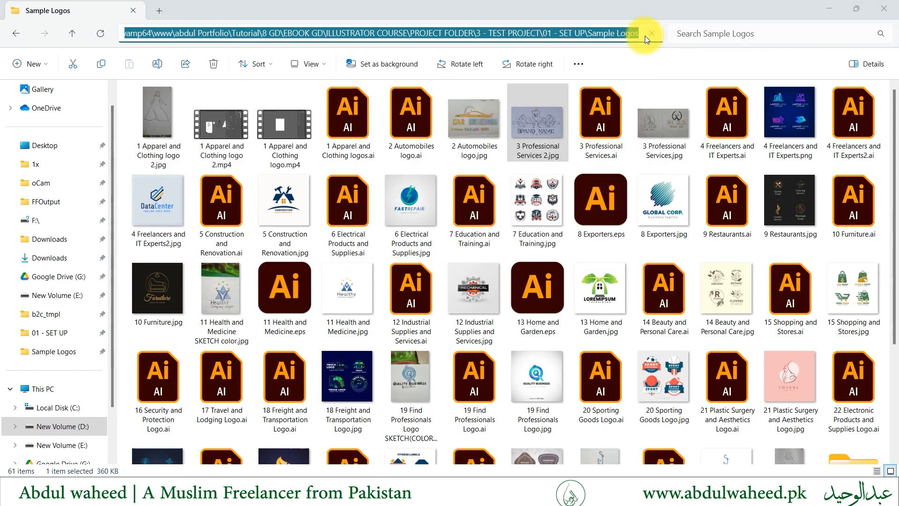
{"action": "key", "text": "ctrl+v"}
{"action": "key", "text": "Return"}
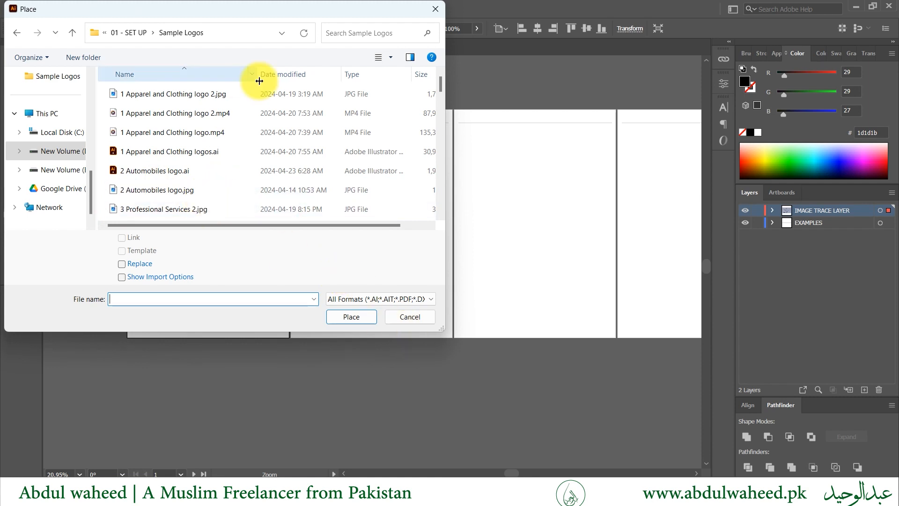
Step: Place 3 Professional Services 2.jpg as a linked image on the second artboard
{"action": "left_click", "coordinate": [405, 492]}
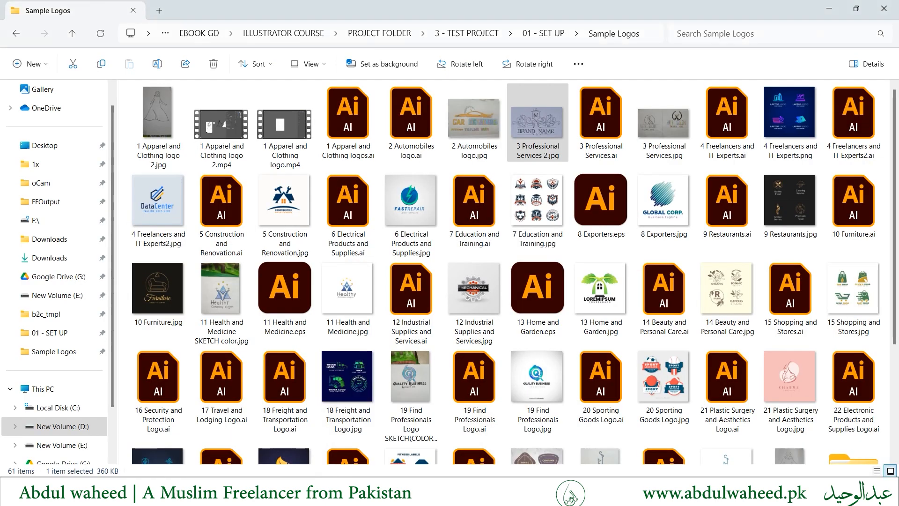
{"action": "left_click", "coordinate": [405, 491]}
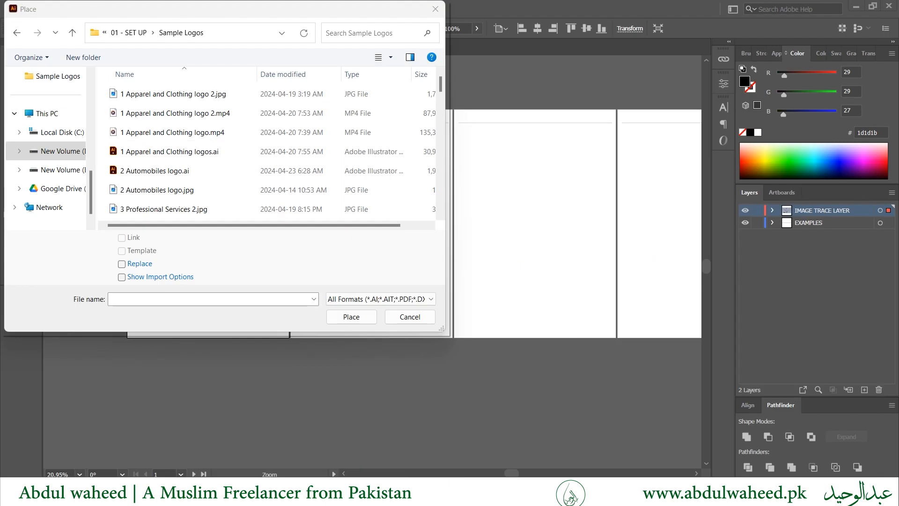
{"action": "left_click", "coordinate": [175, 208]}
{"action": "key", "text": "alt+Tab"}
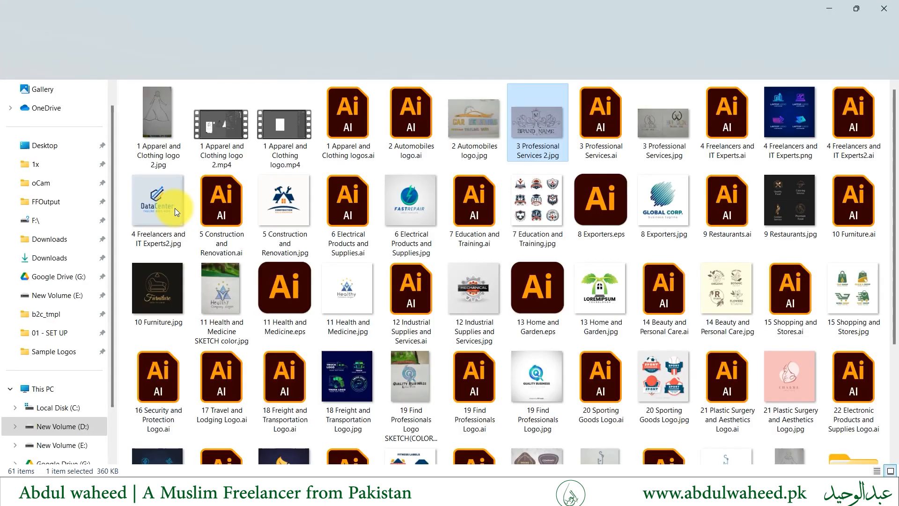
{"action": "key", "text": "alt+Tab"}
{"action": "double_click", "coordinate": [175, 208]}
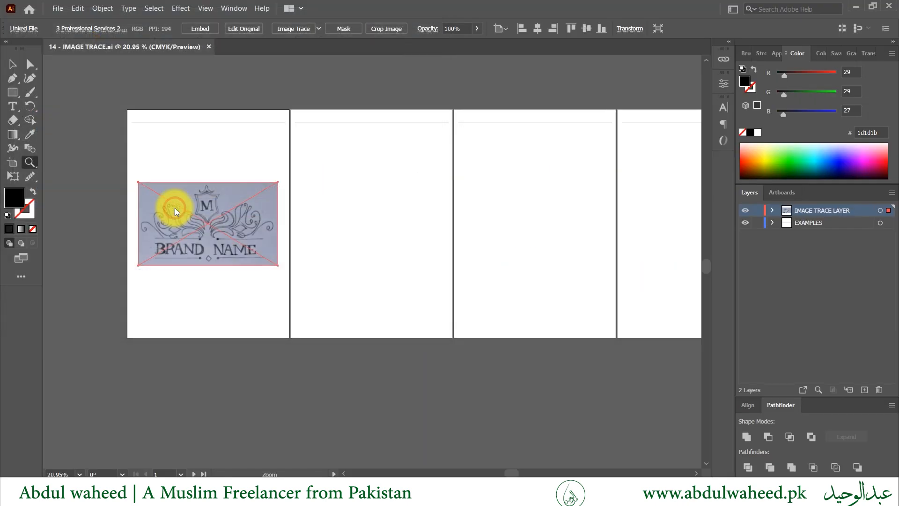
{"action": "left_click", "coordinate": [322, 170]}
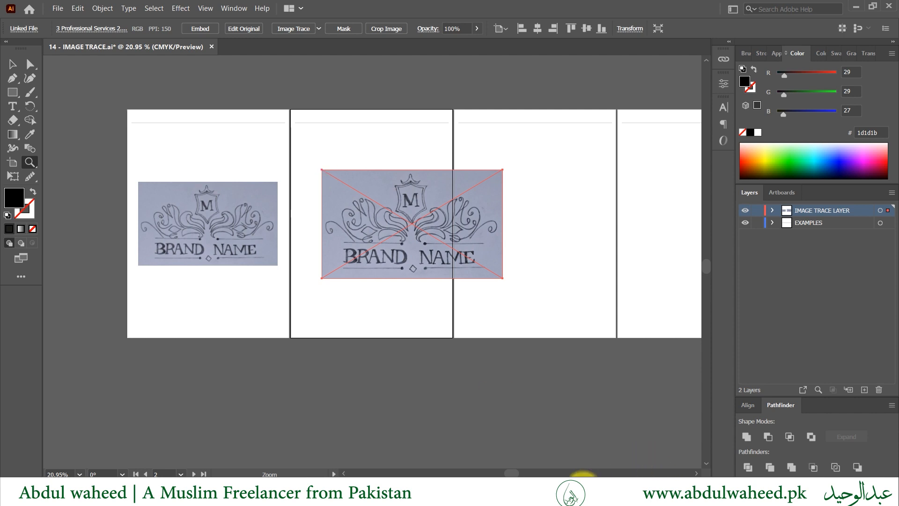
Step: Switch to the Photos app and examine the pencil strokes of 3 Professional Services 2.jpg at different magnifications
{"action": "left_click", "coordinate": [560, 489]}
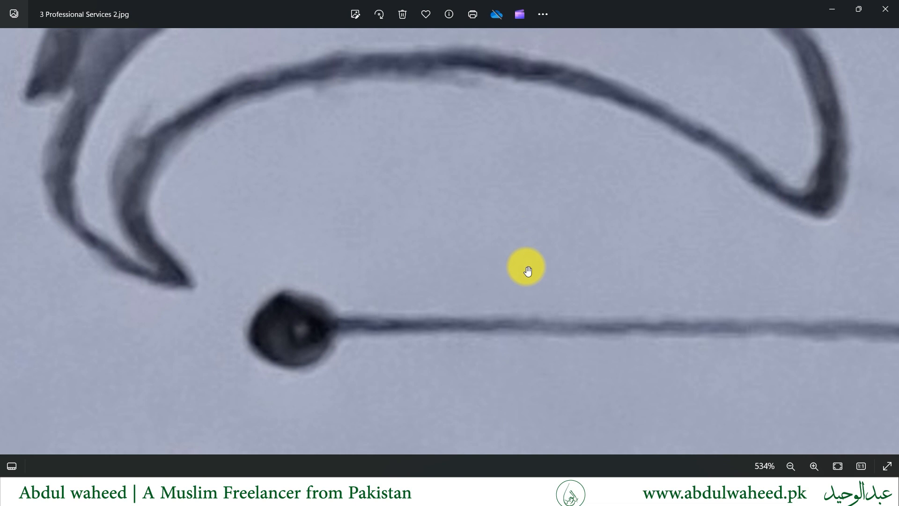
{"action": "scroll", "coordinate": [528, 271], "scroll_direction": "up", "scroll_amount": 4}
{"action": "scroll", "coordinate": [528, 271], "scroll_direction": "down", "scroll_amount": 6}
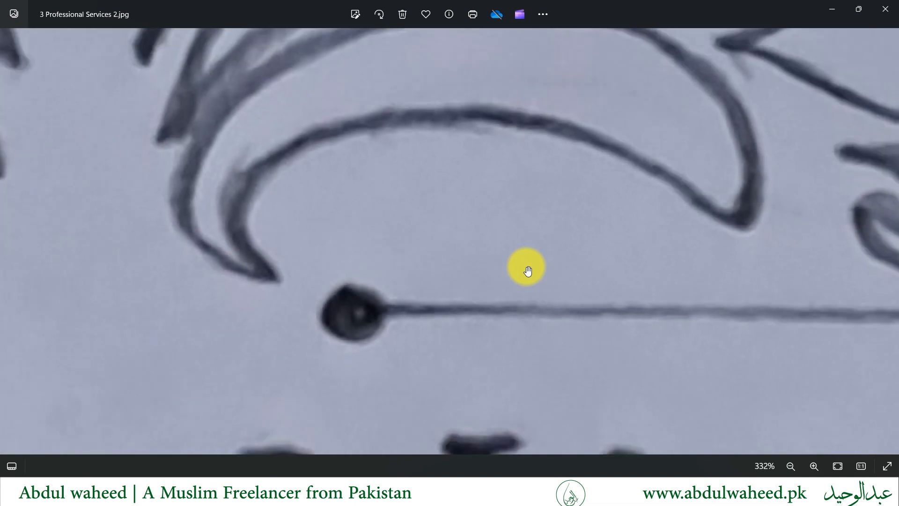
{"action": "scroll", "coordinate": [528, 271], "scroll_direction": "down", "scroll_amount": 4}
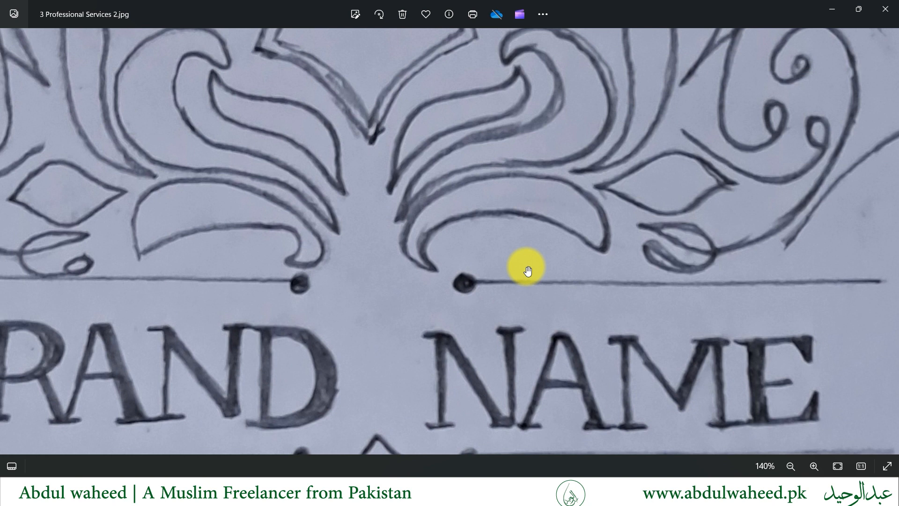
Step: Return to Illustrator and delete the newly placed sketch image from the second artboard
{"action": "mouse_move", "coordinate": [316, 492]}
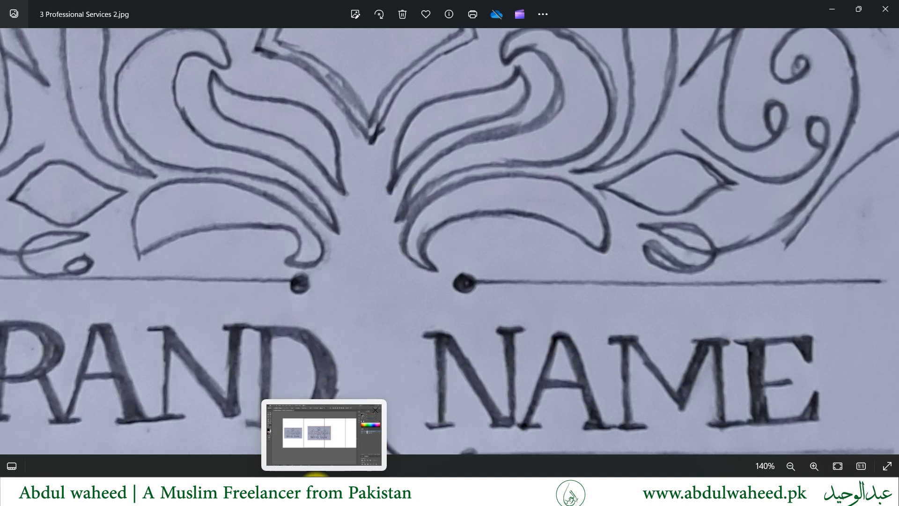
{"action": "left_click", "coordinate": [316, 491]}
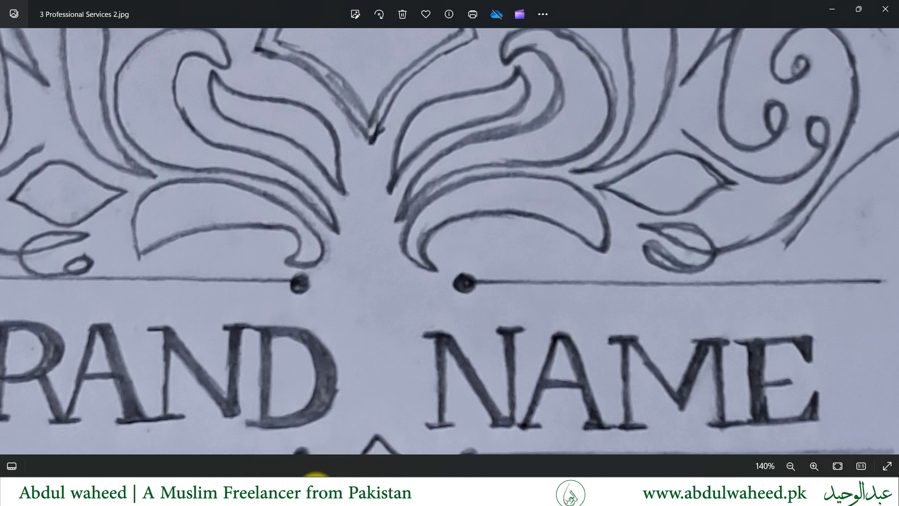
{"action": "left_click", "coordinate": [316, 492]}
{"action": "left_click", "coordinate": [316, 492]}
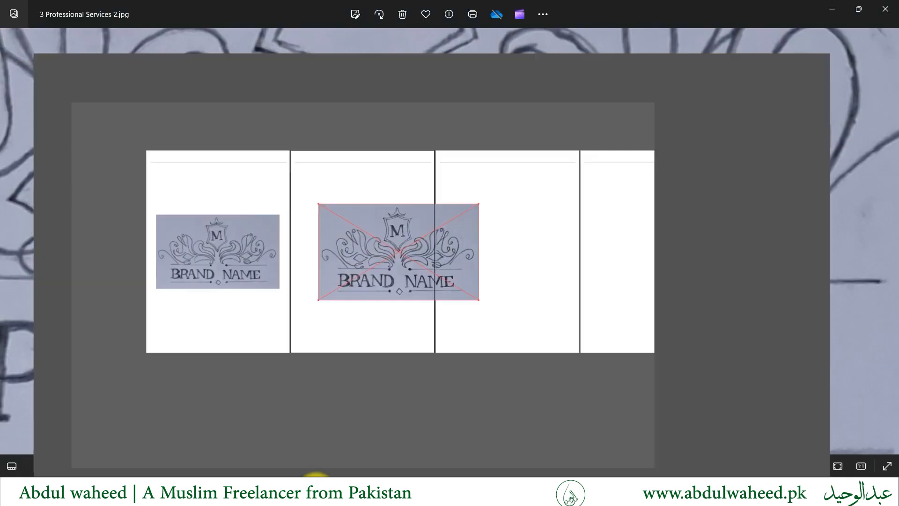
{"action": "key", "text": "v"}
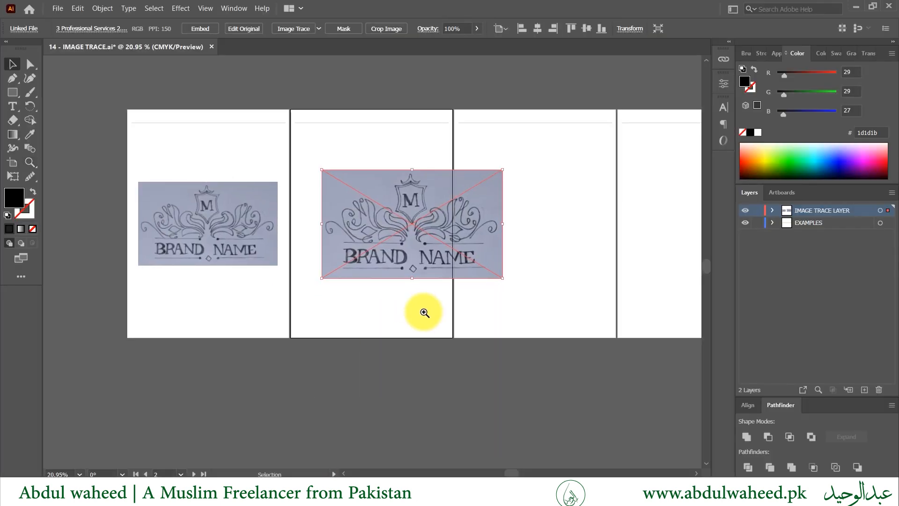
{"action": "key", "text": "Delete"}
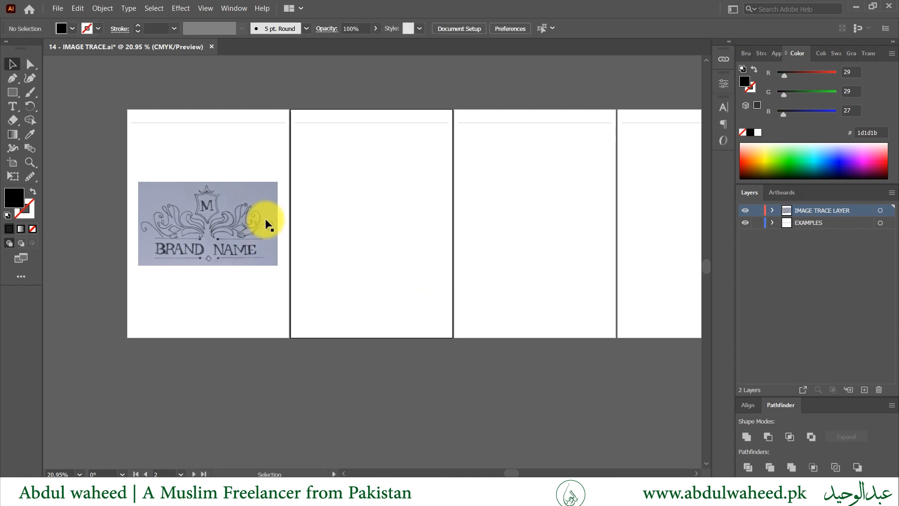
Step: Display the Image Trace settings for the sketch on the first artboard and move them clear of the image
{"action": "left_click", "coordinate": [179, 240]}
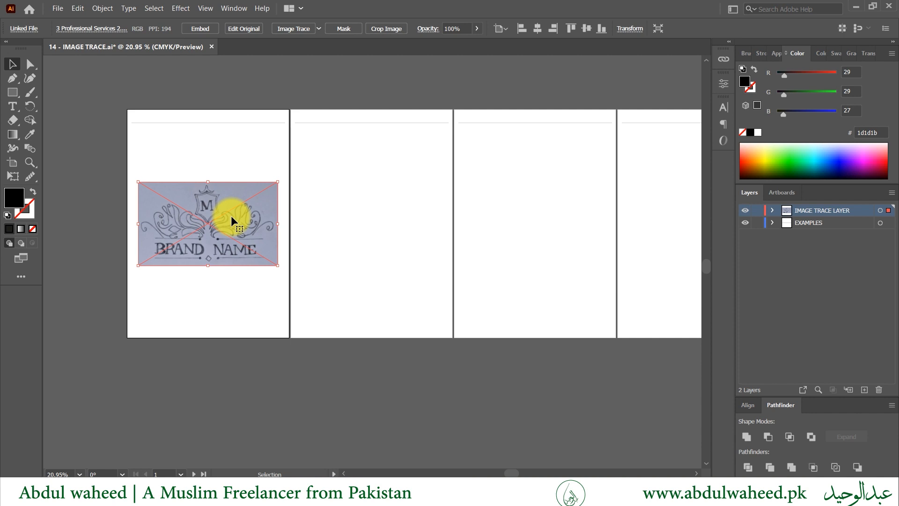
{"action": "left_click", "coordinate": [235, 9]}
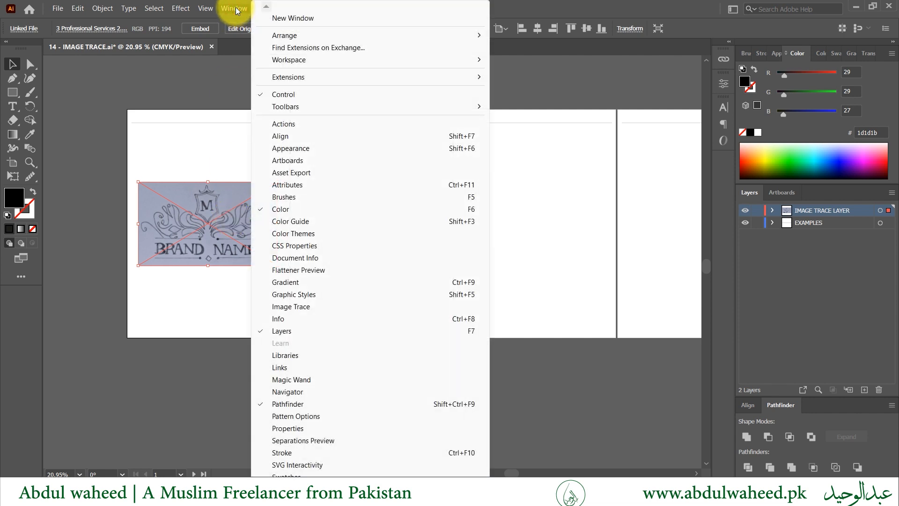
{"action": "left_click", "coordinate": [333, 305]}
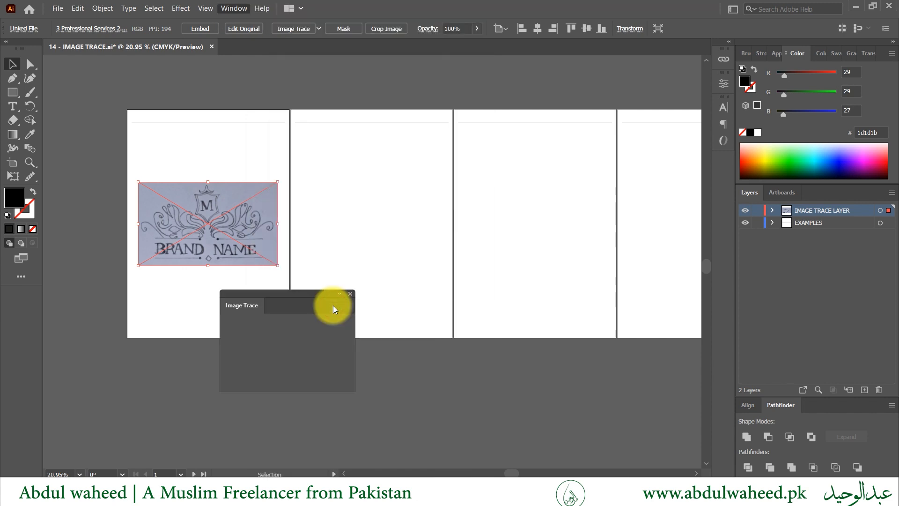
{"action": "mouse_move", "coordinate": [316, 294]}
{"action": "left_mouse_down"}
{"action": "mouse_move", "coordinate": [446, 215]}
{"action": "mouse_move", "coordinate": [627, 127]}
{"action": "left_mouse_up"}
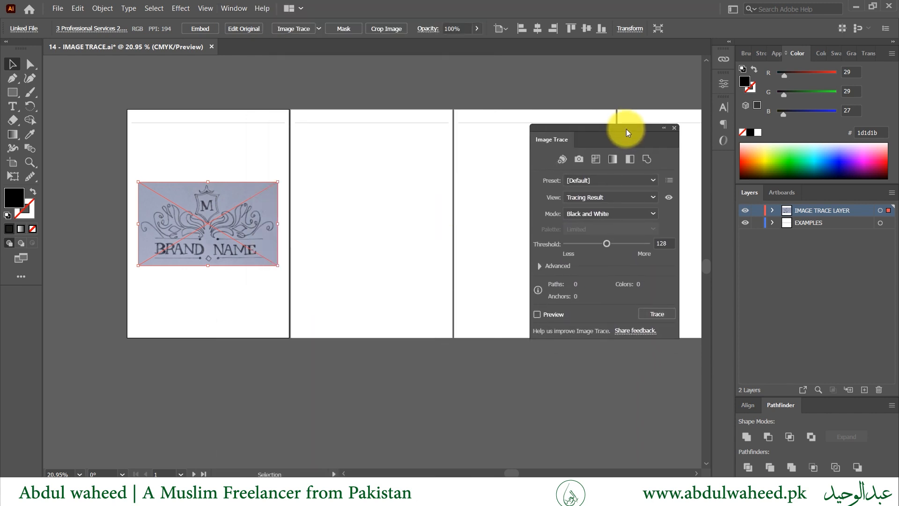
{"action": "left_click", "coordinate": [107, 7]}
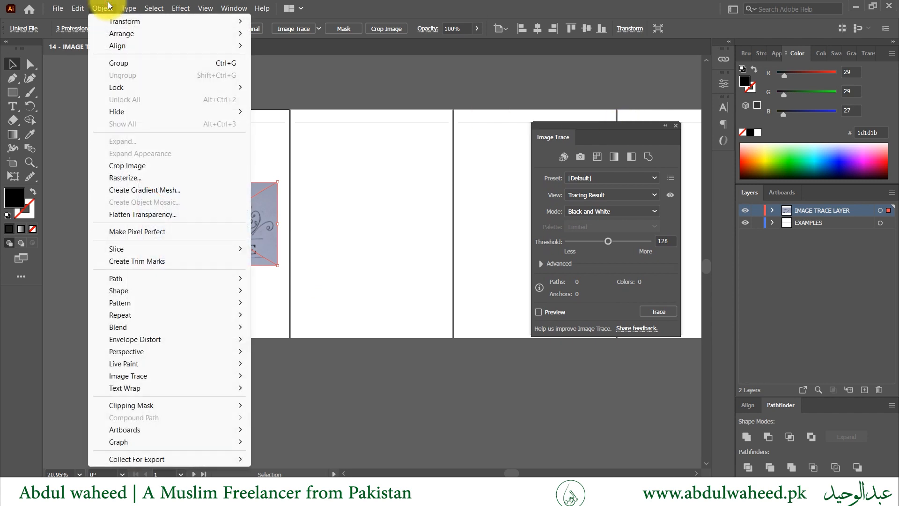
{"action": "mouse_move", "coordinate": [152, 375]}
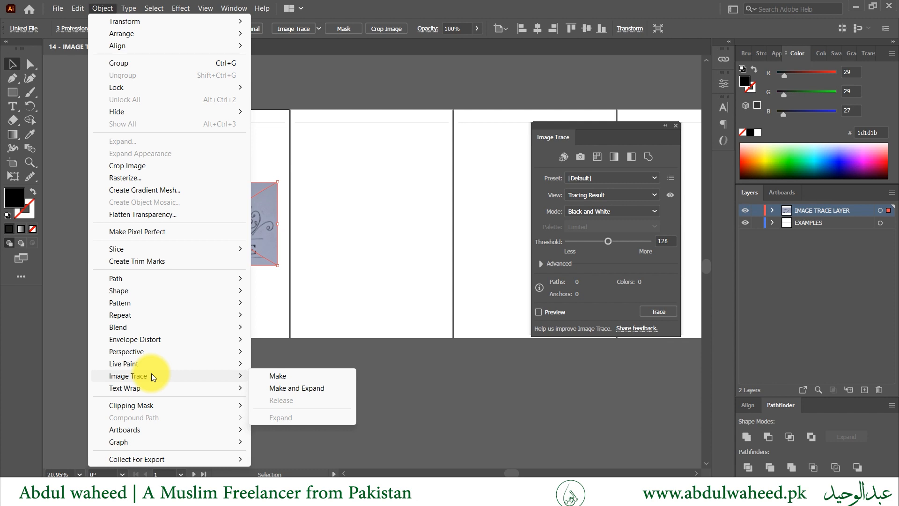
{"action": "left_click", "coordinate": [411, 7]}
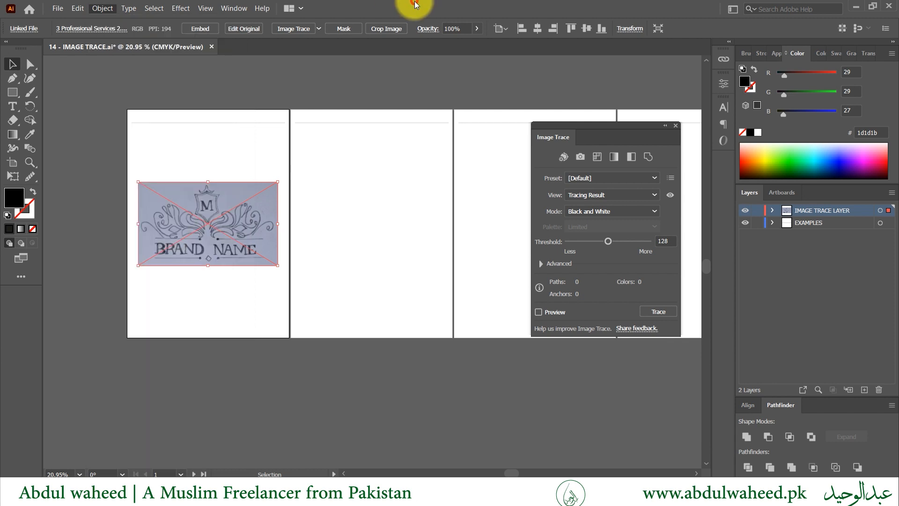
Step: Try the default Image Trace on the first artboard's sketch, inspect it up close and undo the trace
{"action": "left_click", "coordinate": [299, 29]}
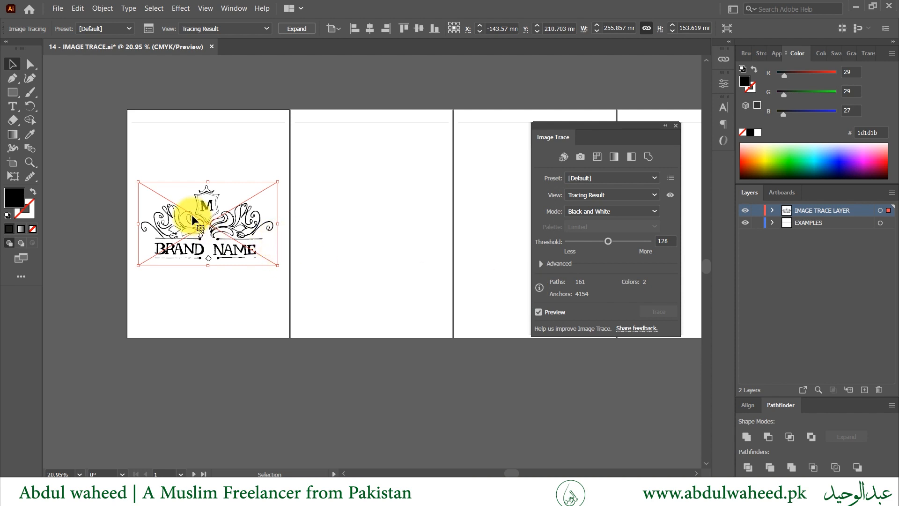
{"action": "key", "text": "z"}
{"action": "mouse_move", "coordinate": [181, 199]}
{"action": "left_mouse_down"}
{"action": "mouse_move", "coordinate": [300, 269]}
{"action": "mouse_move", "coordinate": [230, 225]}
{"action": "mouse_move", "coordinate": [233, 236]}
{"action": "left_mouse_up"}
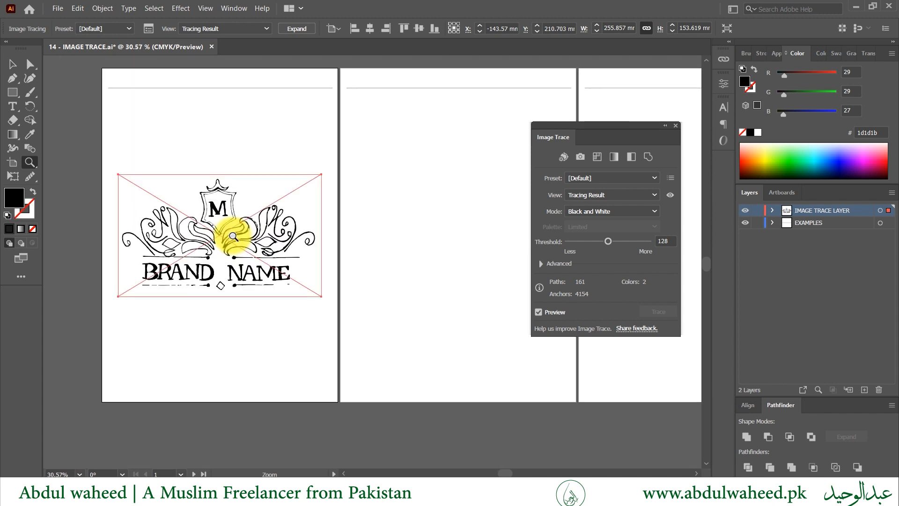
{"action": "key", "text": "ctrl+z"}
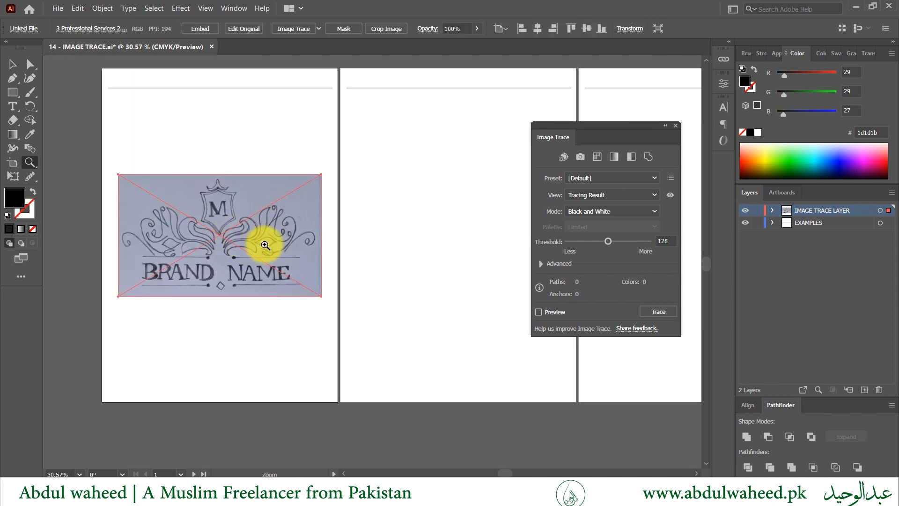
Step: Duplicate the sketch image from the first artboard onto the second artboard, level with the original
{"action": "key", "text": "ctrl"}
{"action": "scroll", "coordinate": [265, 245], "scroll_direction": "right", "scroll_amount": 3}
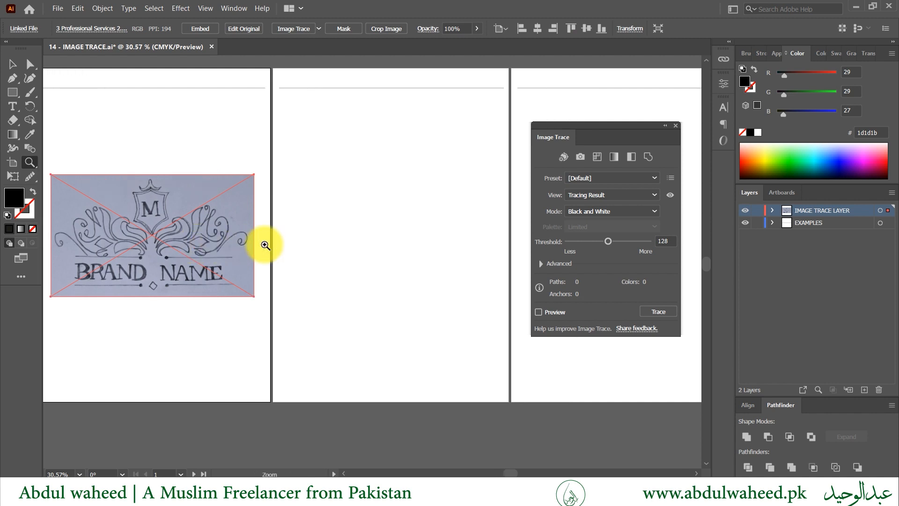
{"action": "key", "text": "v"}
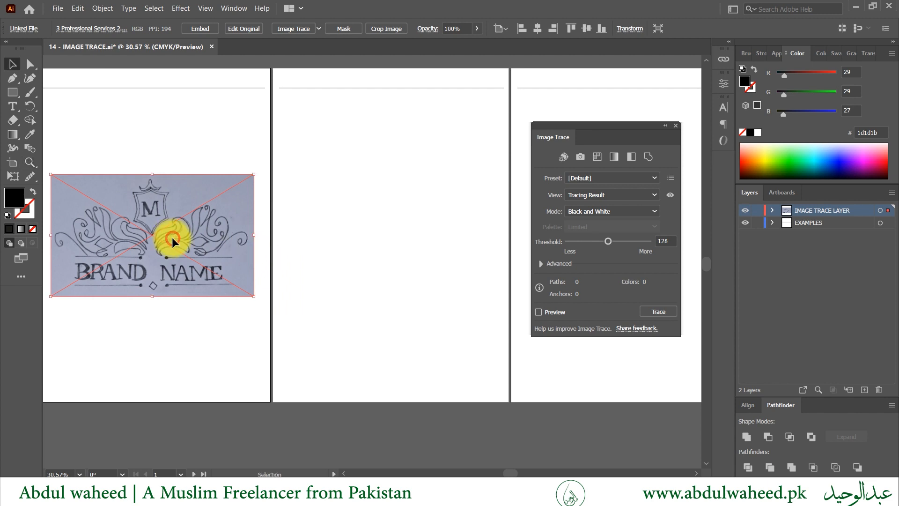
{"action": "left_click_drag", "start_coordinate": [172, 237], "coordinate": [410, 242]}
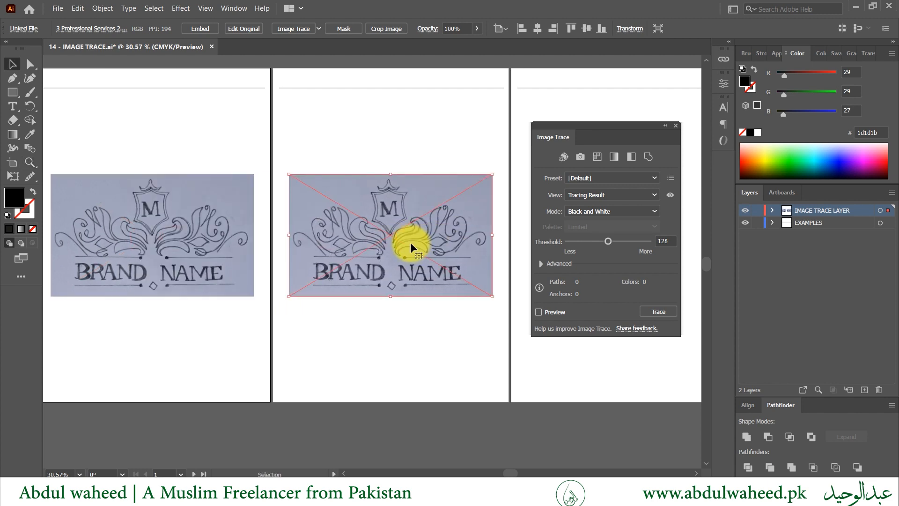
Step: Trace the sketch copy on the second artboard with the default Image Trace settings
{"action": "scroll", "coordinate": [411, 242], "scroll_direction": "right", "scroll_amount": 6}
{"action": "scroll", "coordinate": [410, 242], "scroll_direction": "left", "scroll_amount": 3}
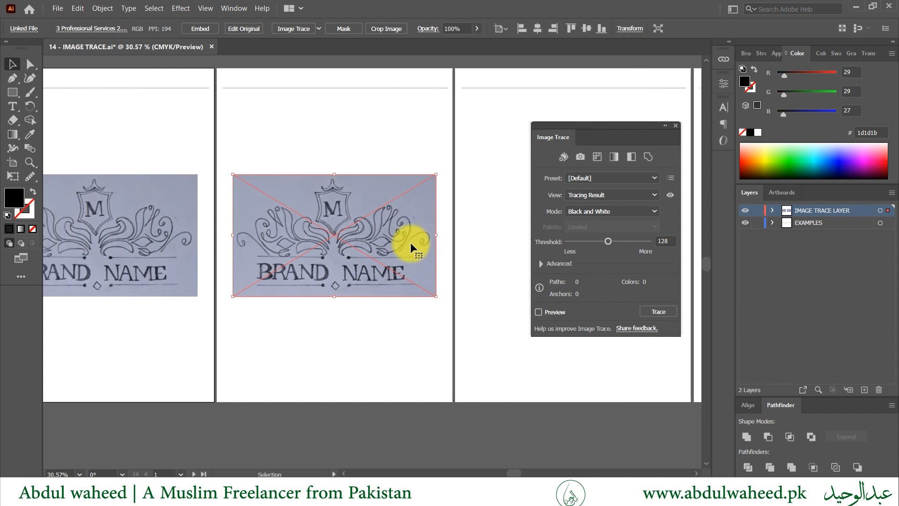
{"action": "left_click", "coordinate": [290, 26]}
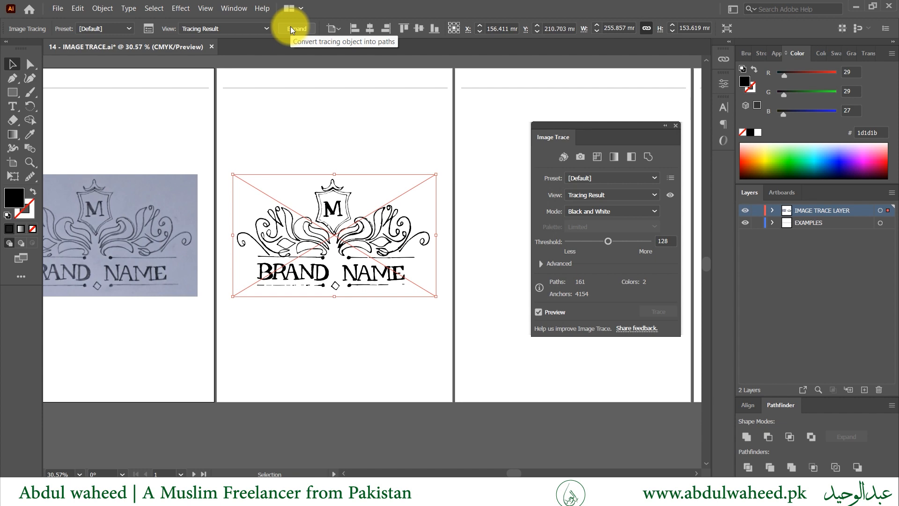
Step: Examine the traced logo up close beside the original sketch, moving the Image Trace settings clear of the artwork
{"action": "key", "text": "z"}
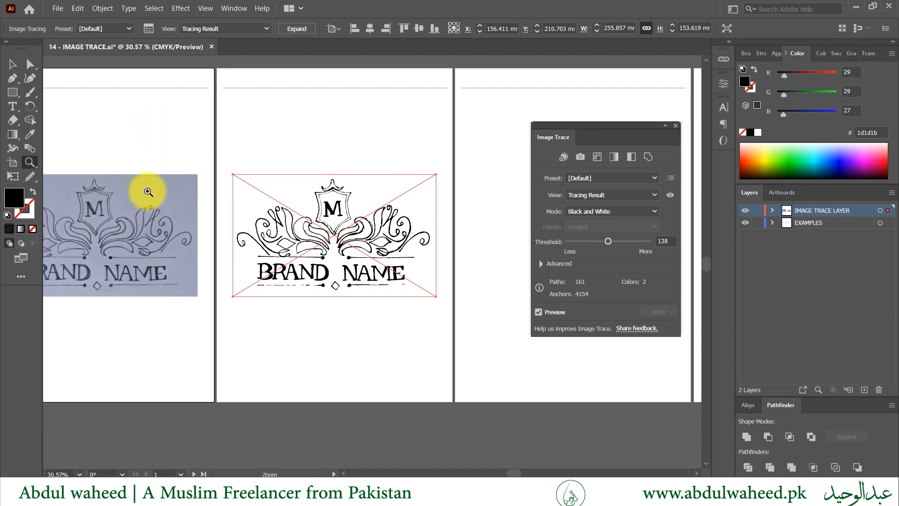
{"action": "left_click_drag", "start_coordinate": [150, 192], "coordinate": [267, 235]}
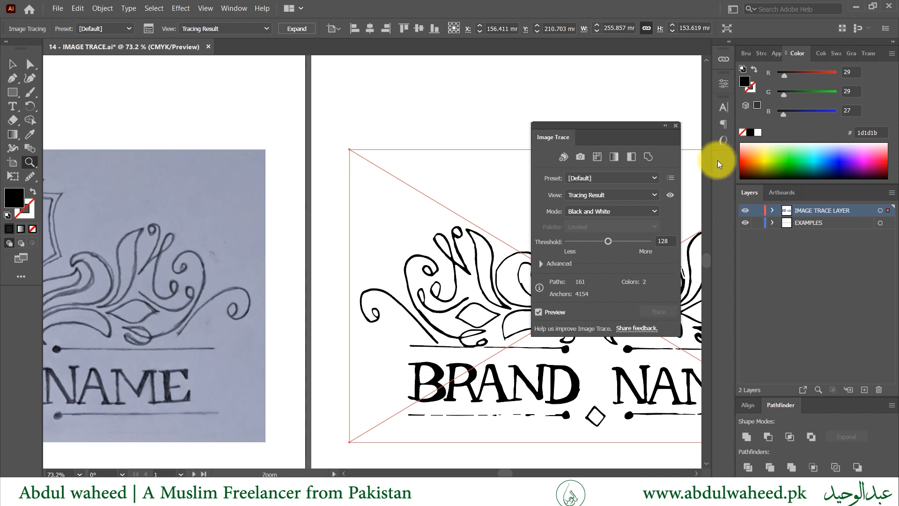
{"action": "mouse_move", "coordinate": [642, 130]}
{"action": "left_mouse_down"}
{"action": "mouse_move", "coordinate": [554, 96]}
{"action": "mouse_move", "coordinate": [449, 88]}
{"action": "mouse_move", "coordinate": [693, 81]}
{"action": "mouse_move", "coordinate": [661, 69]}
{"action": "left_mouse_up"}
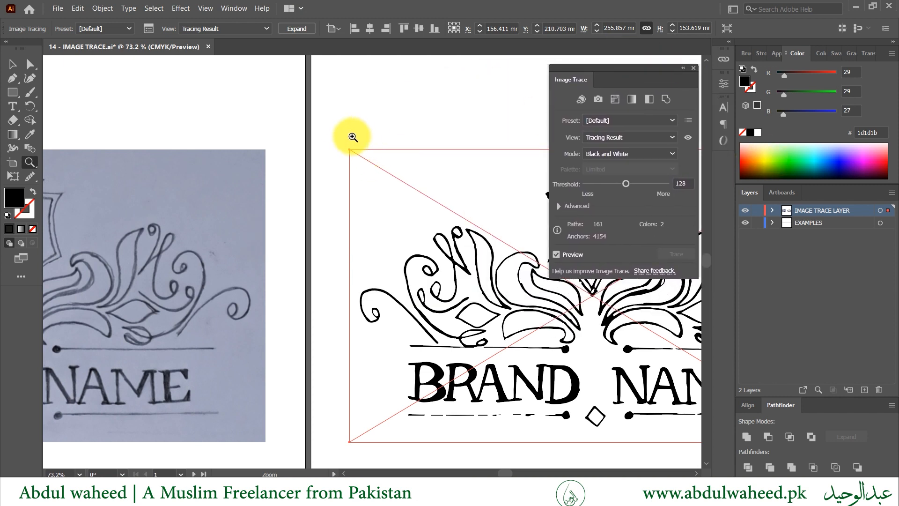
{"action": "scroll", "coordinate": [349, 139], "scroll_direction": "down", "scroll_amount": 8}
{"action": "scroll", "coordinate": [349, 139], "scroll_direction": "up", "scroll_amount": 4}
{"action": "scroll", "coordinate": [349, 139], "scroll_direction": "left", "scroll_amount": 9}
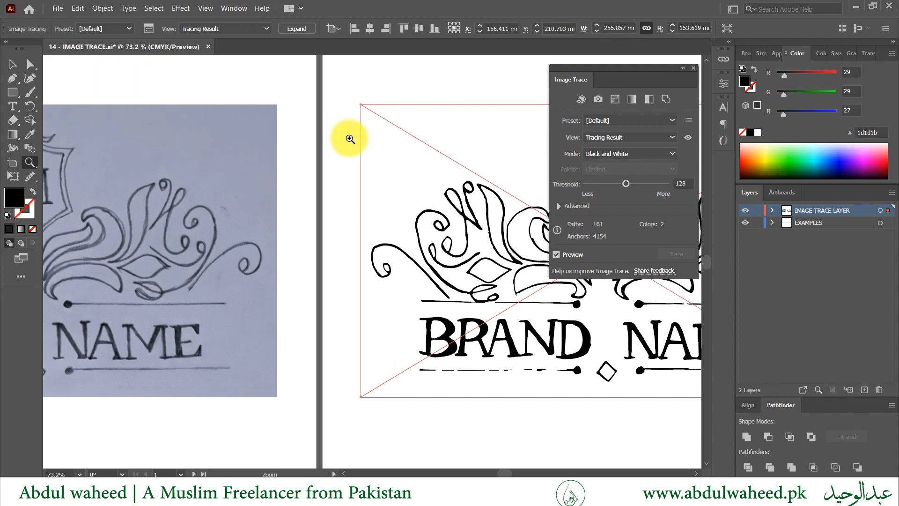
{"action": "scroll", "coordinate": [349, 139], "scroll_direction": "right", "scroll_amount": 5}
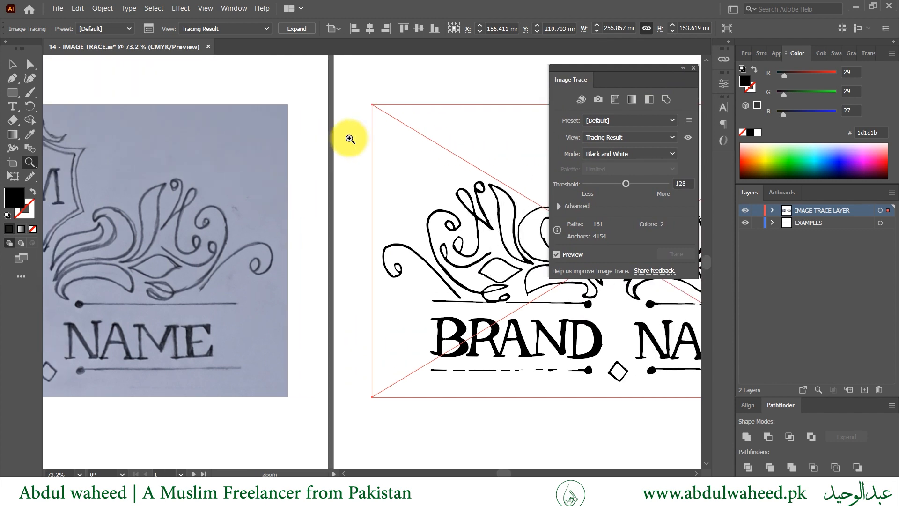
{"action": "scroll", "coordinate": [350, 139], "scroll_direction": "right", "scroll_amount": 1}
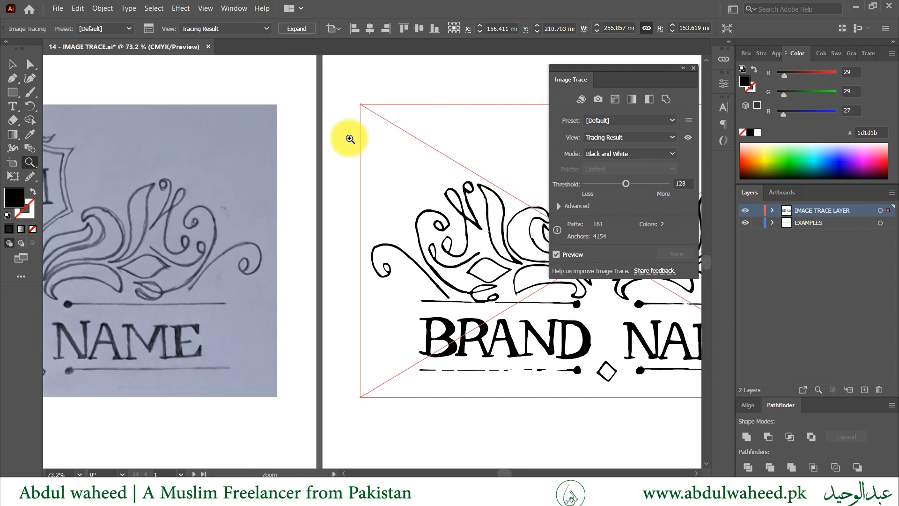
{"action": "scroll", "coordinate": [350, 139], "scroll_direction": "right", "scroll_amount": 20}
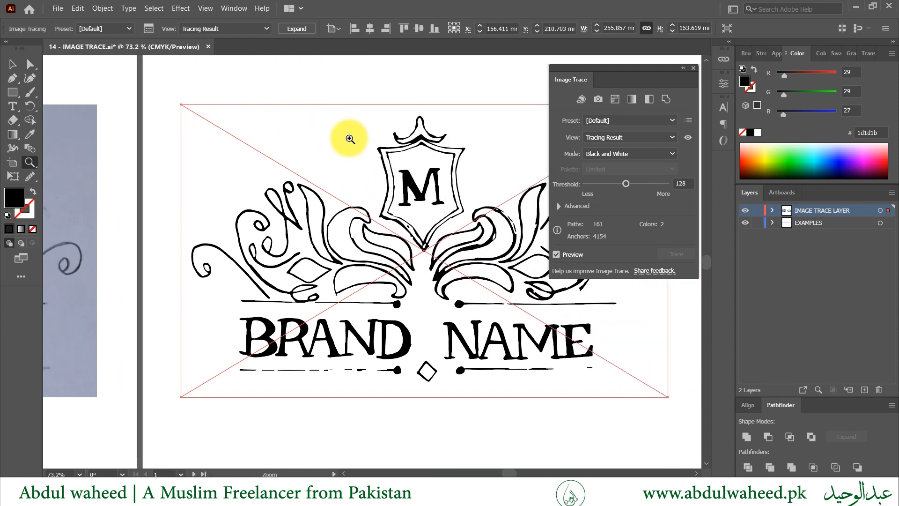
{"action": "scroll", "coordinate": [350, 139], "scroll_direction": "left", "scroll_amount": 3}
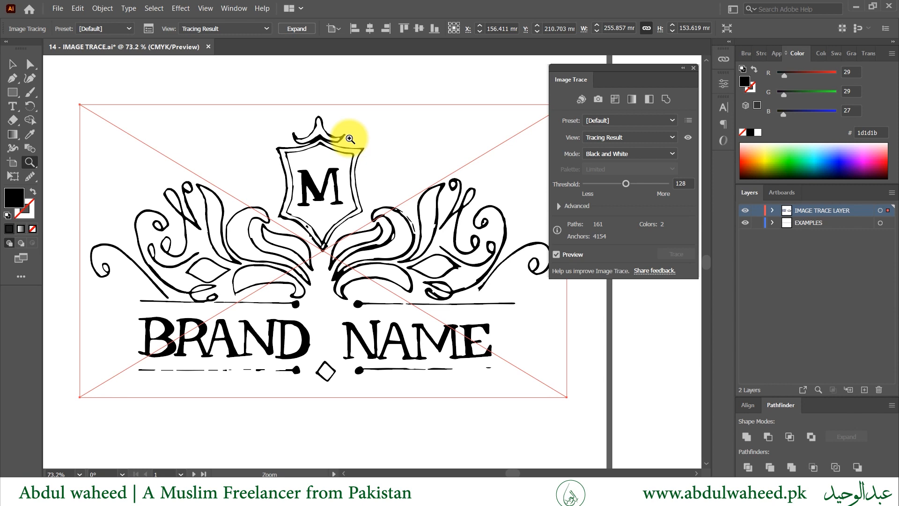
Step: Apply the Black and White preset to the traced logo and review the available preset, mode and view options
{"action": "key", "text": "v"}
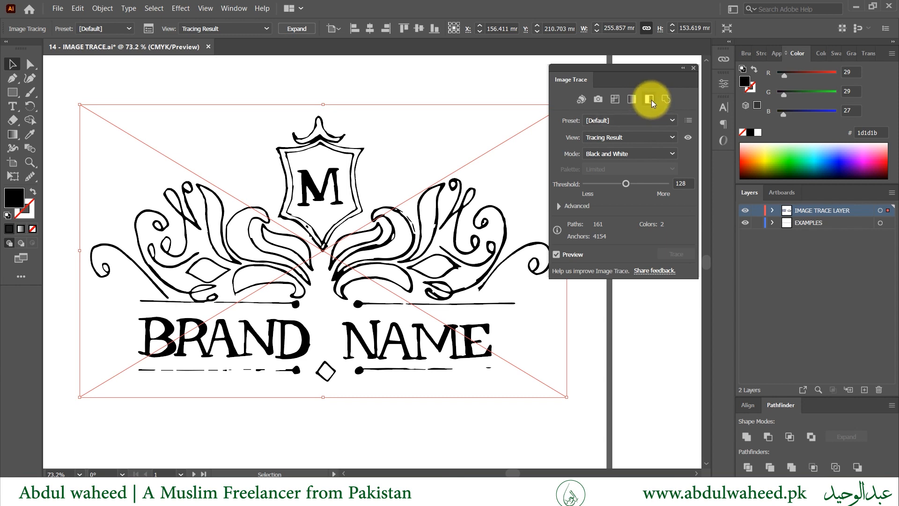
{"action": "left_click", "coordinate": [651, 99]}
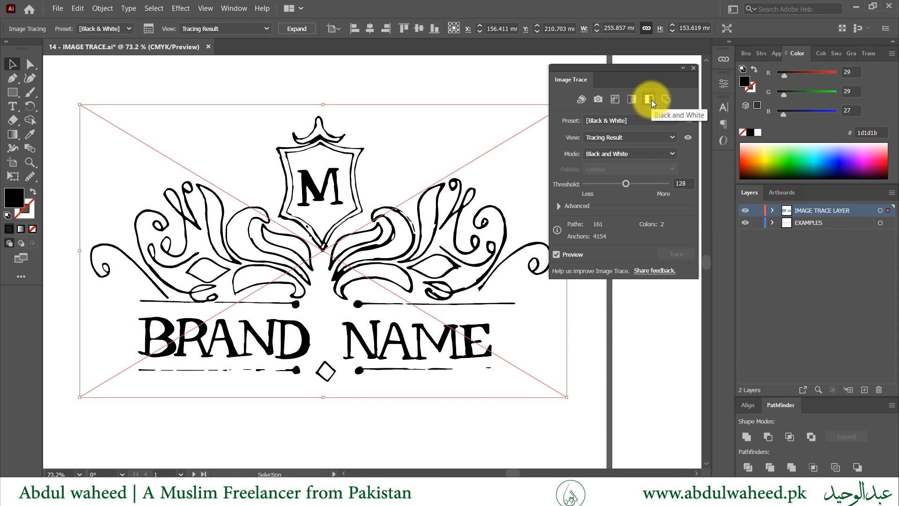
{"action": "left_click", "coordinate": [600, 120]}
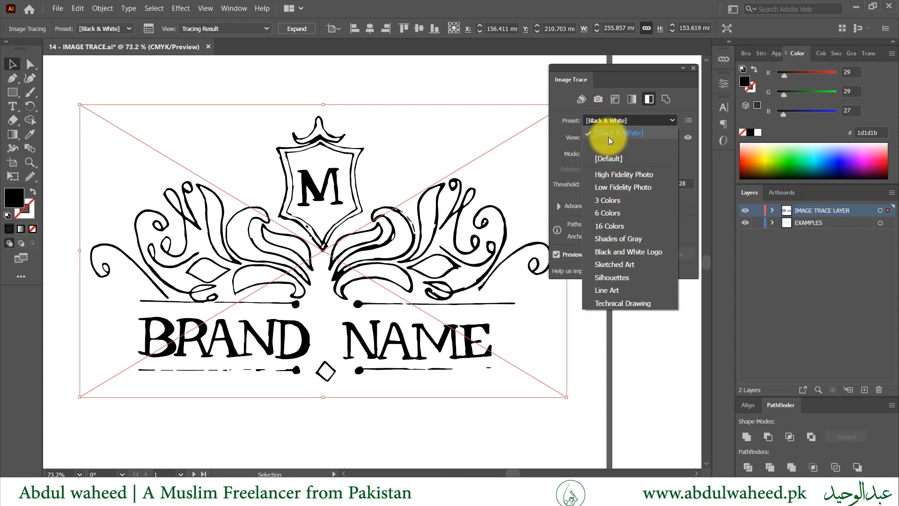
{"action": "left_click", "coordinate": [568, 118]}
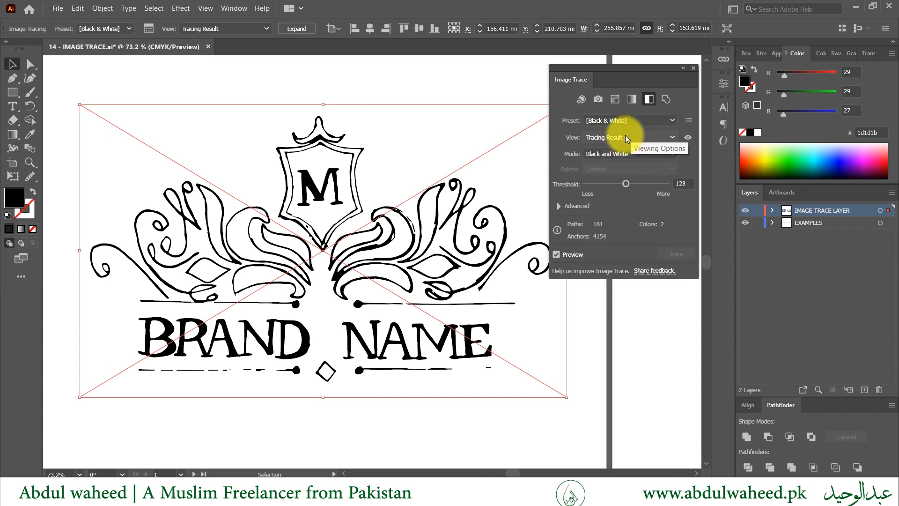
{"action": "left_click", "coordinate": [611, 154]}
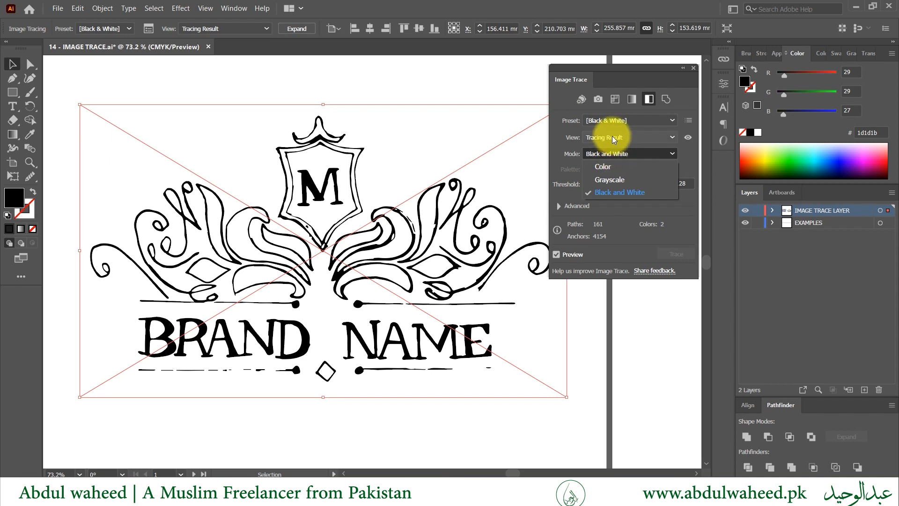
{"action": "left_click", "coordinate": [612, 137]}
{"action": "left_click", "coordinate": [612, 136]}
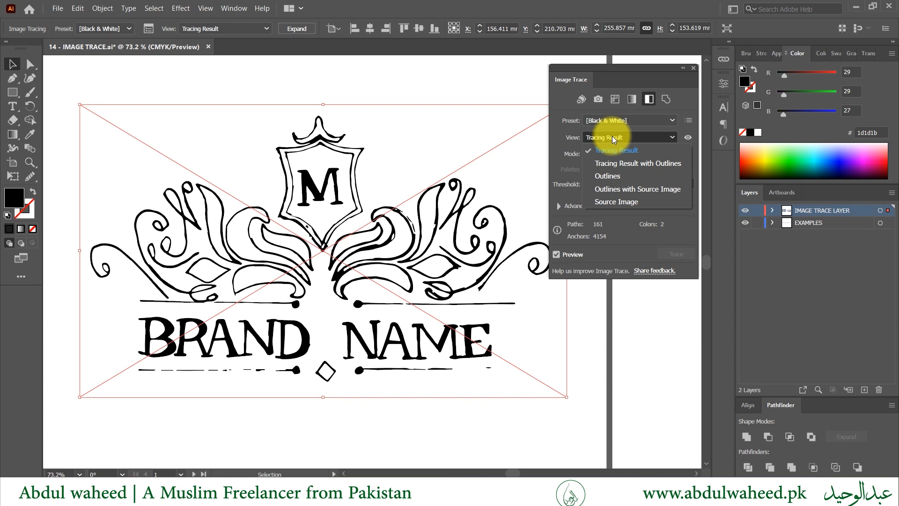
{"action": "left_click", "coordinate": [562, 134]}
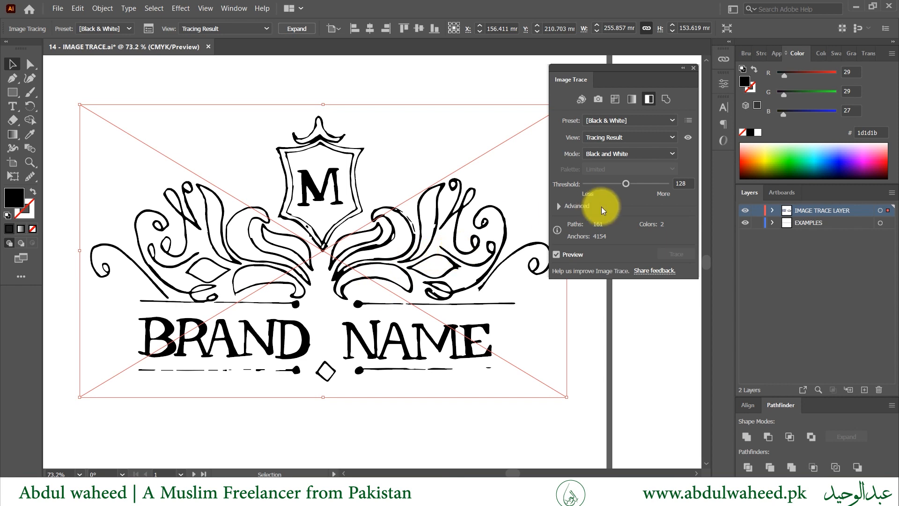
Step: Try trace threshold values of 31 and 246 on the logo copy
{"action": "left_click", "coordinate": [596, 184]}
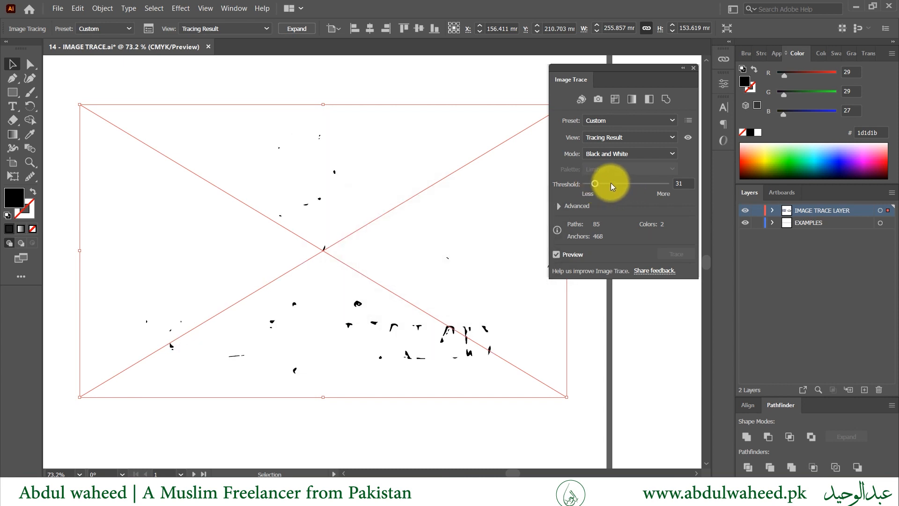
{"action": "left_click", "coordinate": [653, 184]}
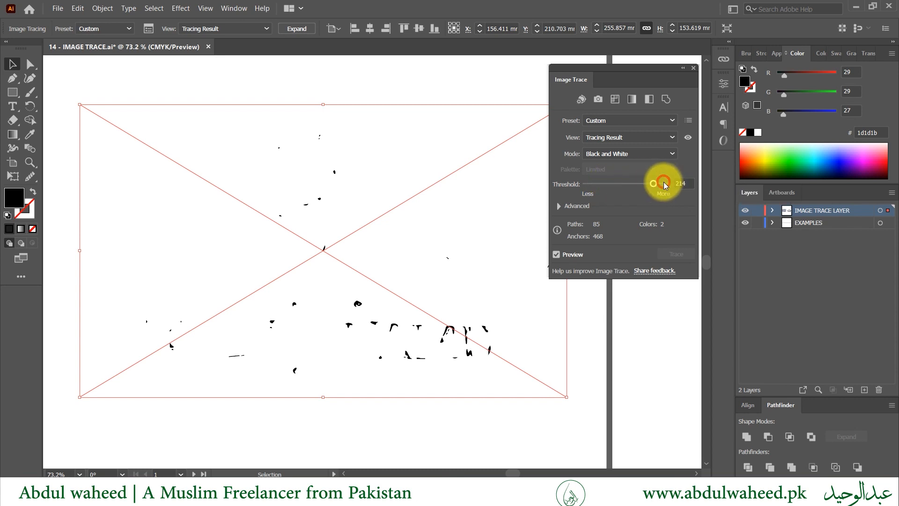
{"action": "left_click", "coordinate": [664, 183]}
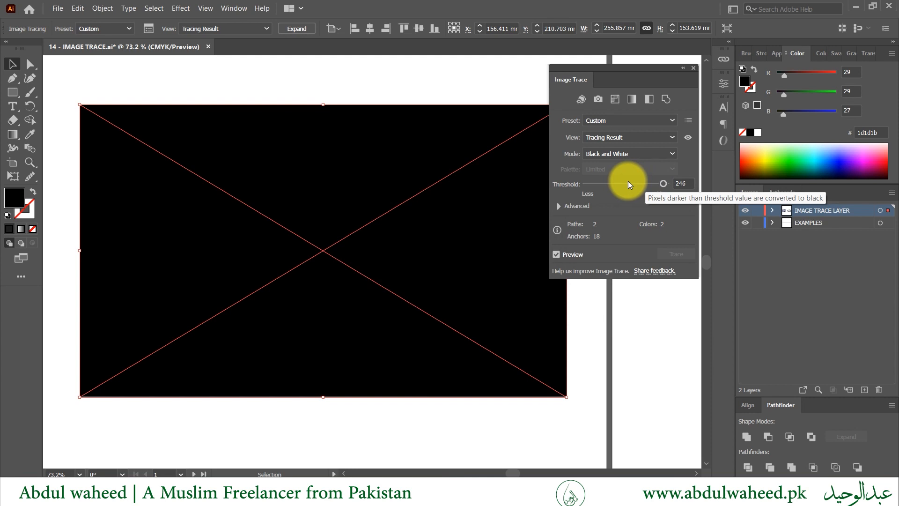
Step: Set the trace threshold to 134 and compare the traced logo with the original sketch
{"action": "left_click", "coordinate": [628, 183]}
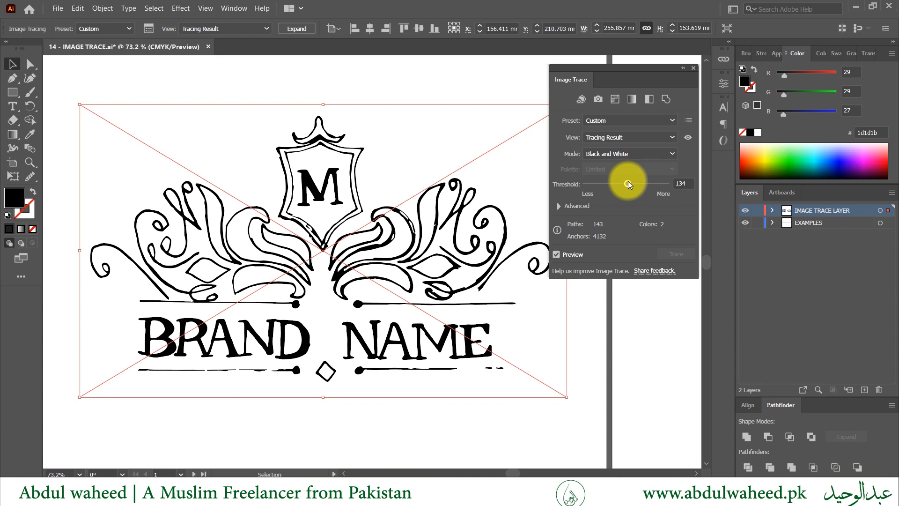
{"action": "key", "text": "z"}
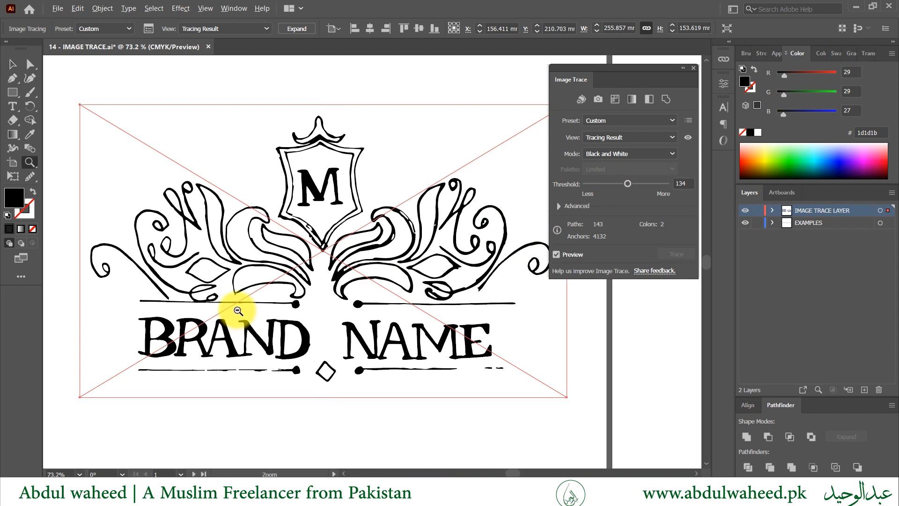
{"action": "left_click", "coordinate": [237, 310], "text": "alt"}
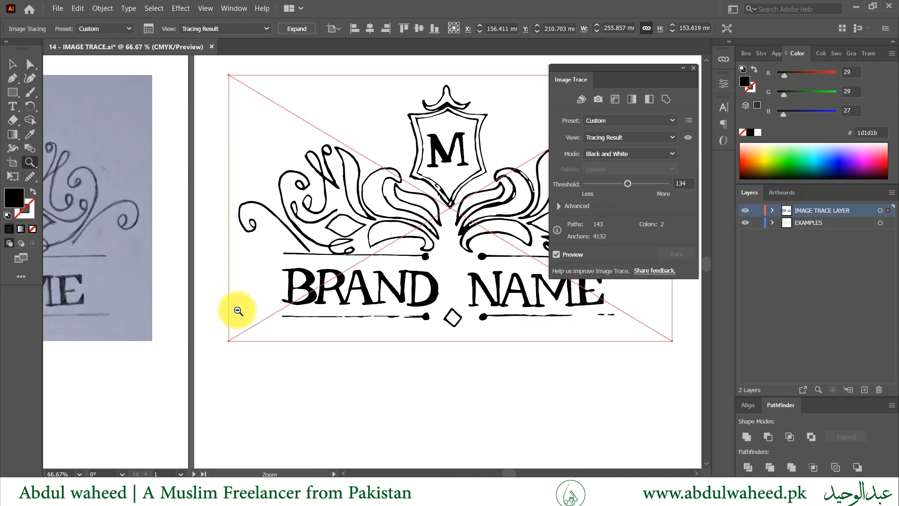
{"action": "left_click", "coordinate": [237, 310], "text": "alt"}
{"action": "scroll", "coordinate": [375, 287], "scroll_direction": "up", "scroll_amount": 4}
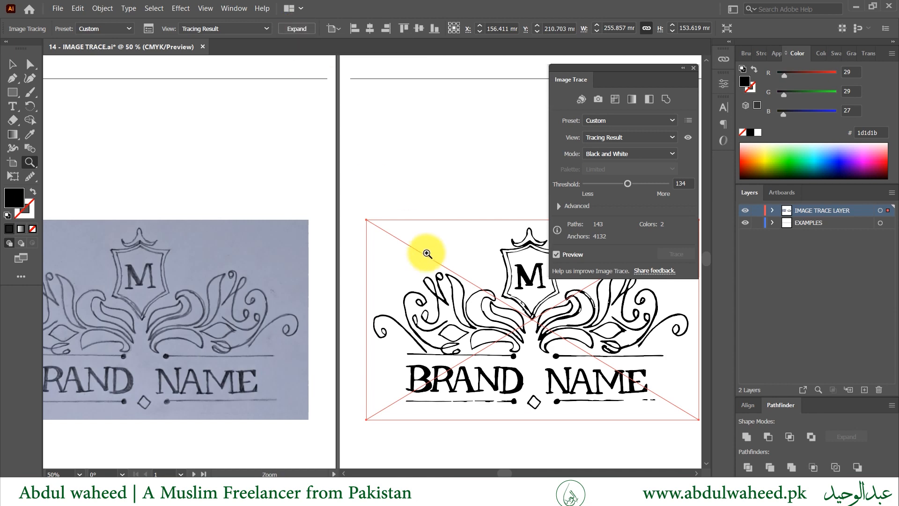
Step: Expand the traced logo on the second artboard into editable paths
{"action": "left_click", "coordinate": [301, 29]}
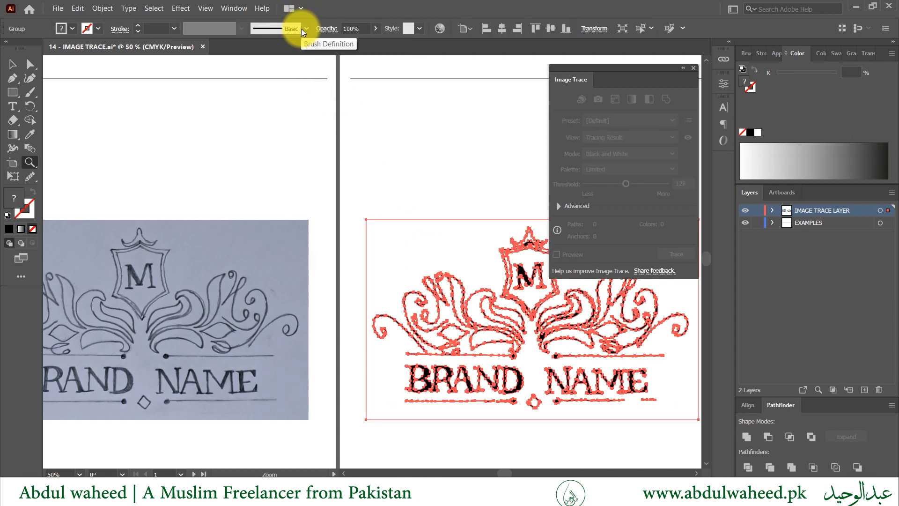
{"action": "scroll", "coordinate": [438, 287], "scroll_direction": "right", "scroll_amount": 5}
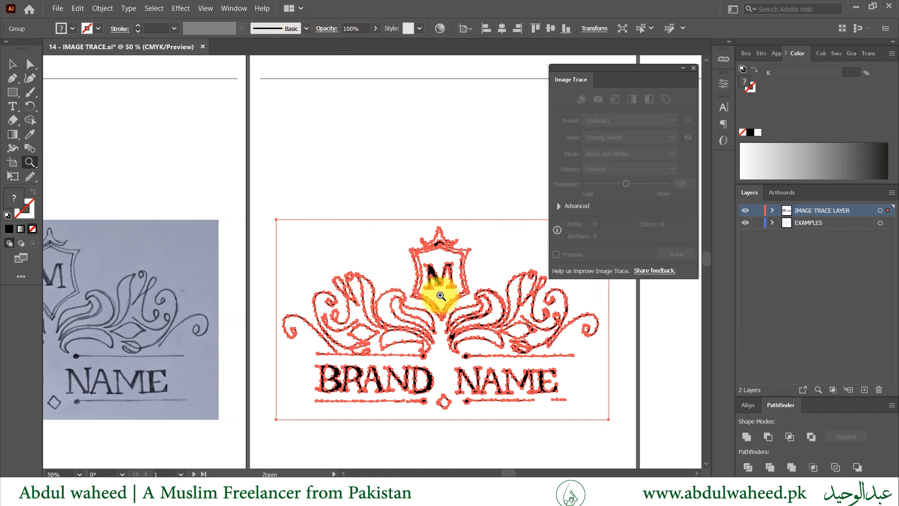
{"action": "scroll", "coordinate": [441, 296], "scroll_direction": "right", "scroll_amount": 5}
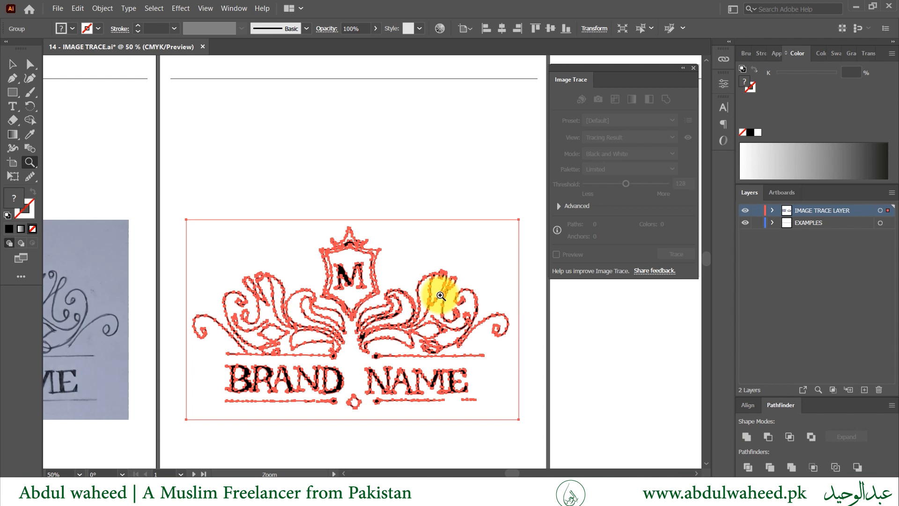
Step: Ungroup the expanded logo artwork and clear the selection
{"action": "key", "text": "v"}
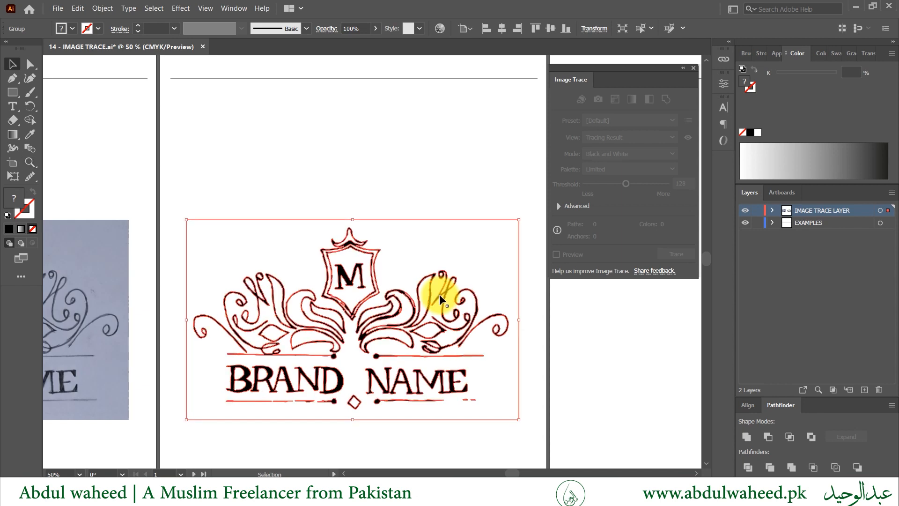
{"action": "left_click", "coordinate": [443, 206]}
{"action": "left_click", "coordinate": [443, 289]}
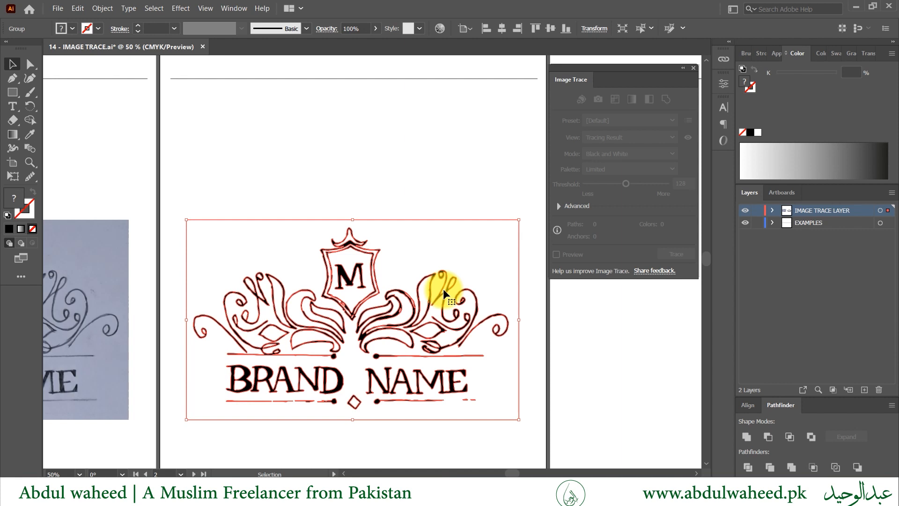
{"action": "right_click", "coordinate": [444, 290]}
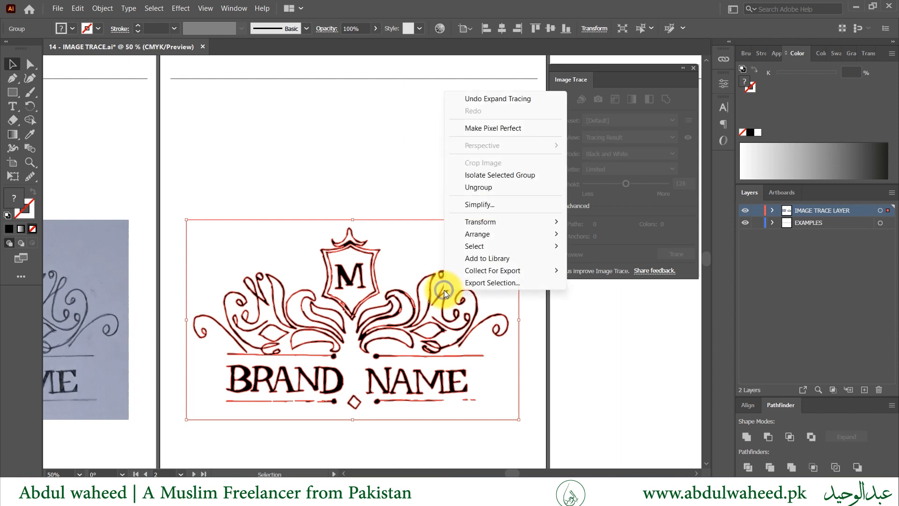
{"action": "left_click", "coordinate": [476, 188]}
{"action": "left_click", "coordinate": [474, 183]}
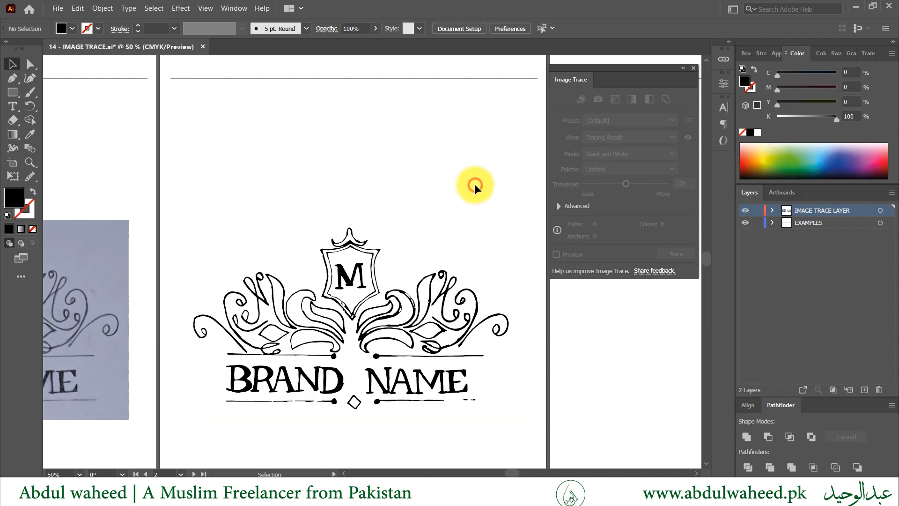
Step: Try moving the white background shape upward off the logo and undo the move
{"action": "left_click", "coordinate": [456, 250]}
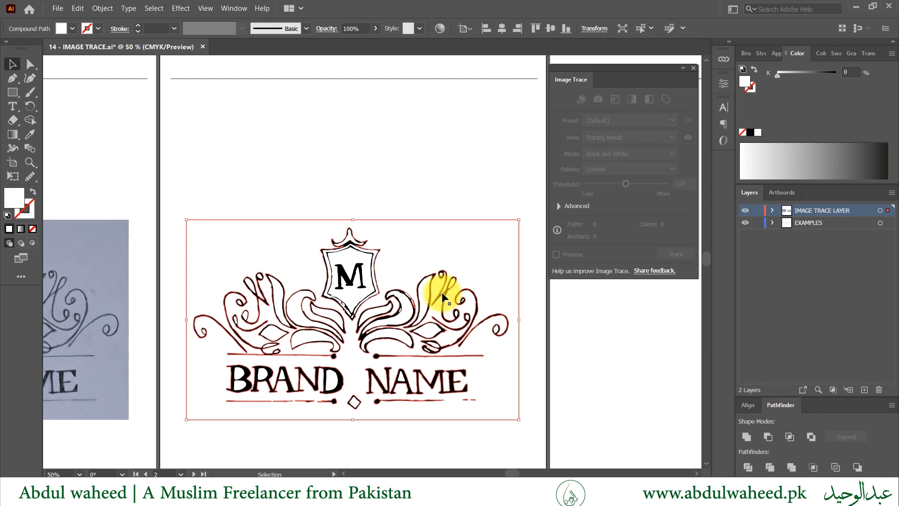
{"action": "left_click_drag", "start_coordinate": [442, 291], "coordinate": [442, 239]}
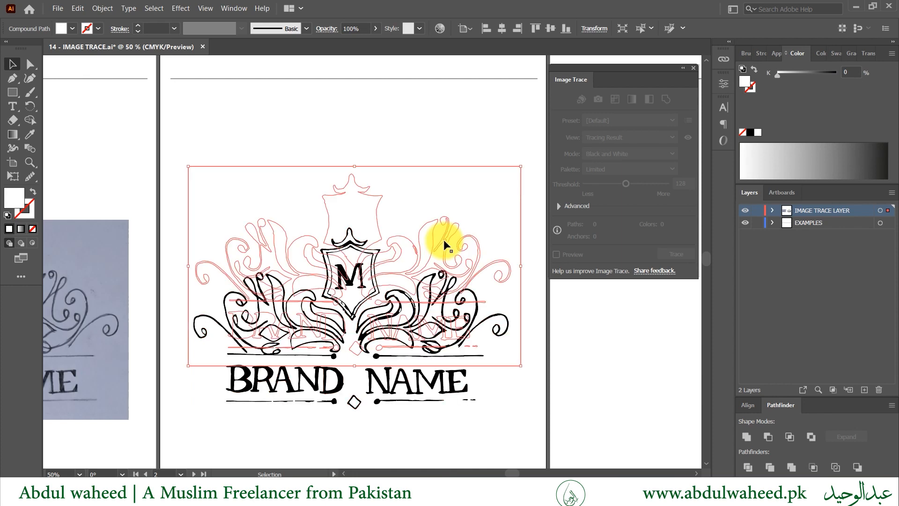
{"action": "key", "text": "ctrl+z"}
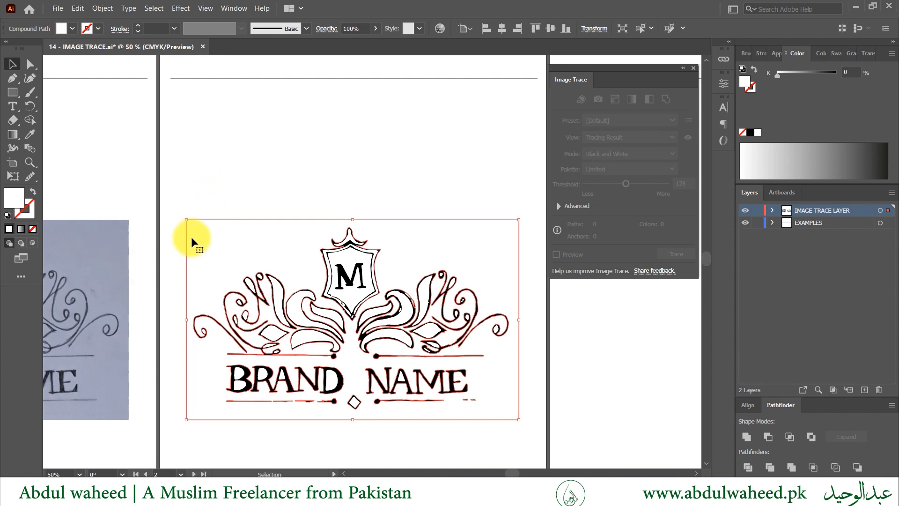
Step: Fill the white background shape behind the logo with black to reveal it and delete the shape
{"action": "left_click", "coordinate": [751, 133]}
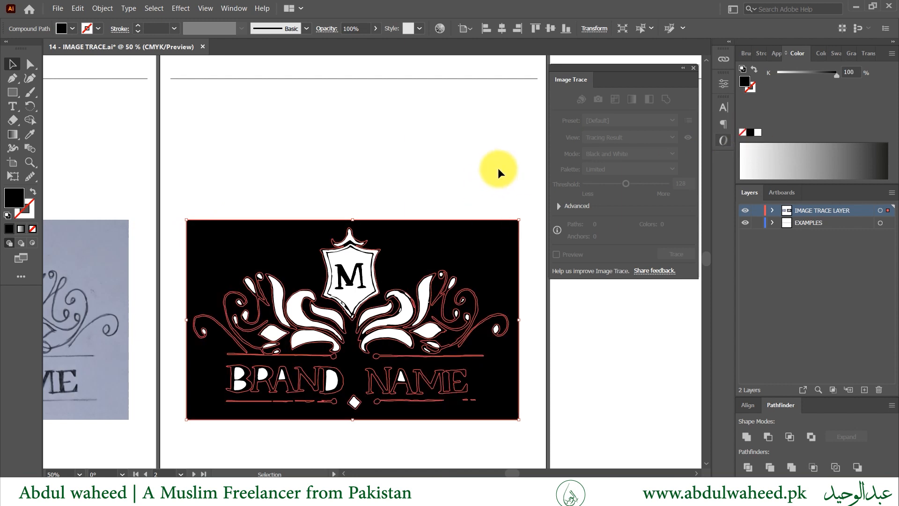
{"action": "left_click", "coordinate": [468, 181]}
{"action": "left_click", "coordinate": [480, 253]}
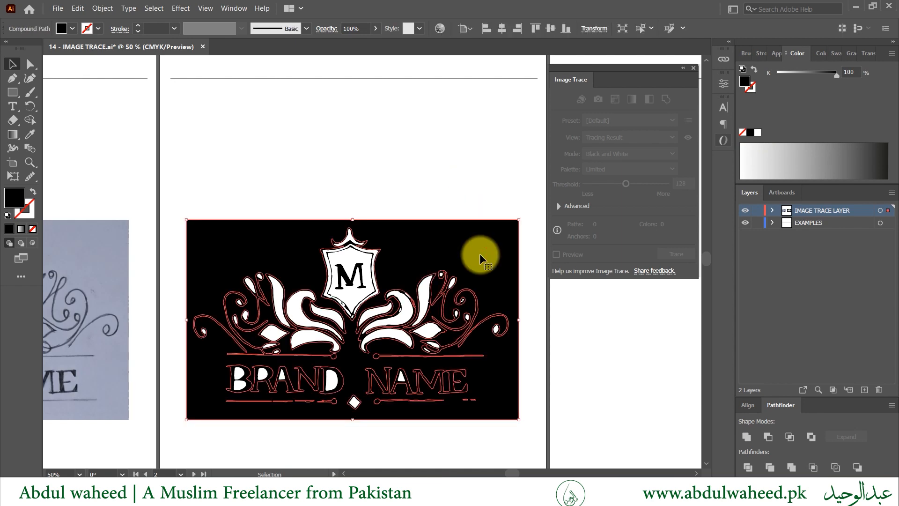
{"action": "key", "text": "Delete"}
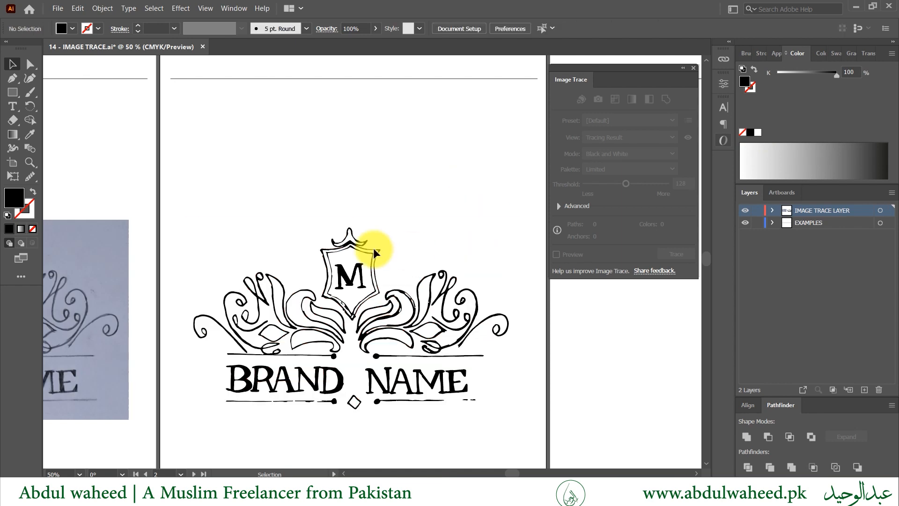
Step: Fill the white interior of the shield around the letter M with a green swatch
{"action": "left_click", "coordinate": [366, 254]}
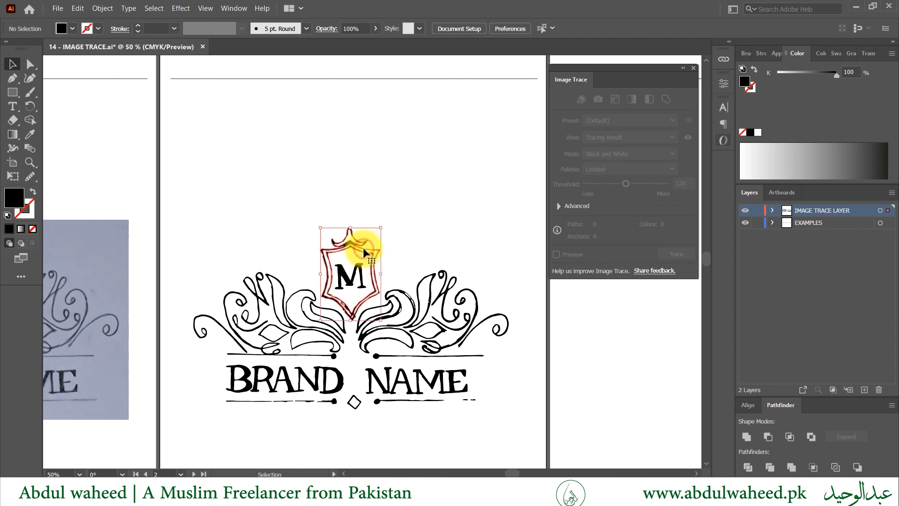
{"action": "left_click", "coordinate": [419, 283]}
{"action": "left_click", "coordinate": [445, 291]}
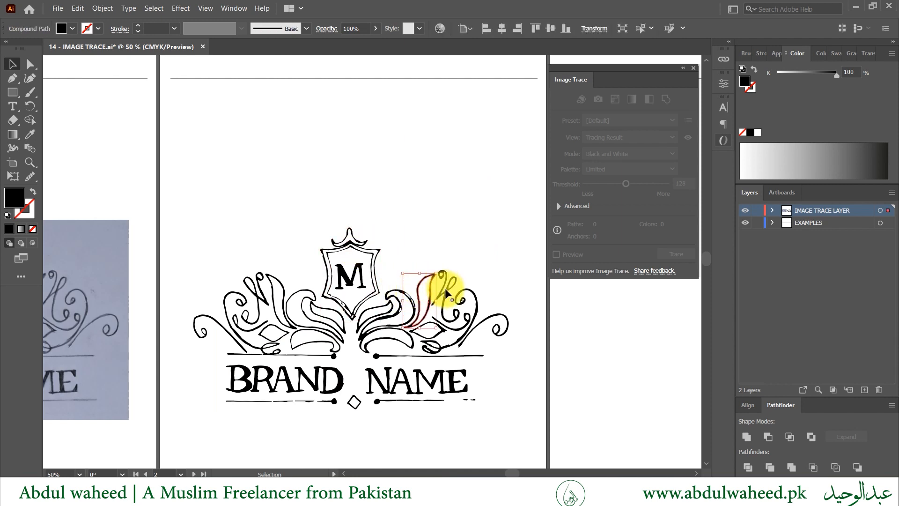
{"action": "left_click", "coordinate": [370, 266]}
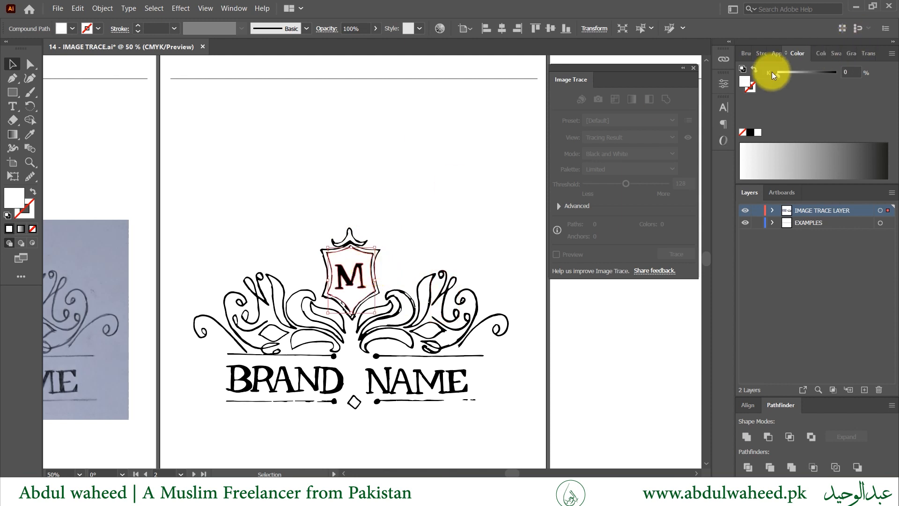
{"action": "left_click", "coordinate": [834, 54]}
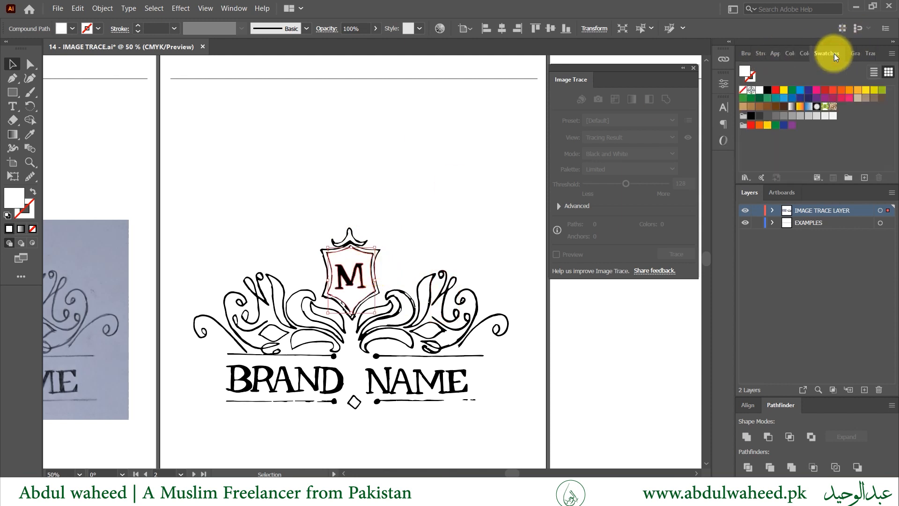
{"action": "left_click", "coordinate": [768, 98]}
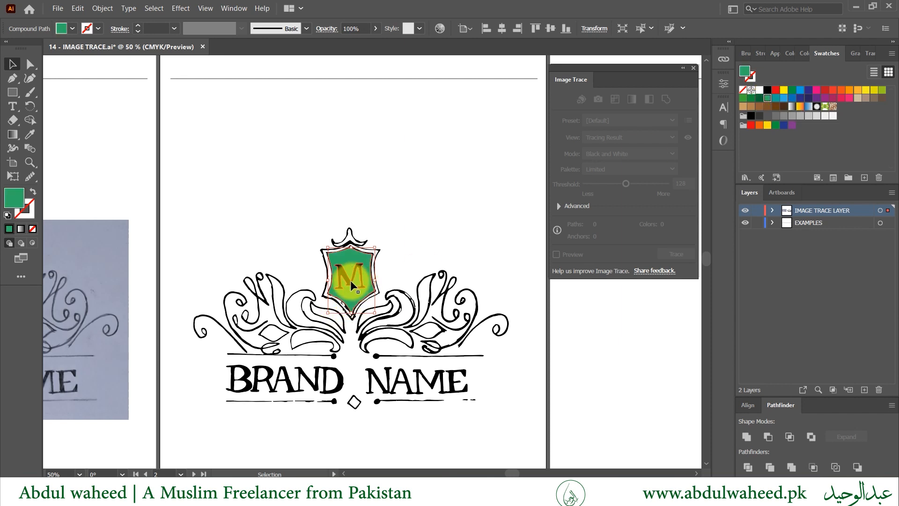
Step: Smooth the uneven inner edge of the M's right diagonal stroke with the Smooth tool
{"action": "key", "text": "a"}
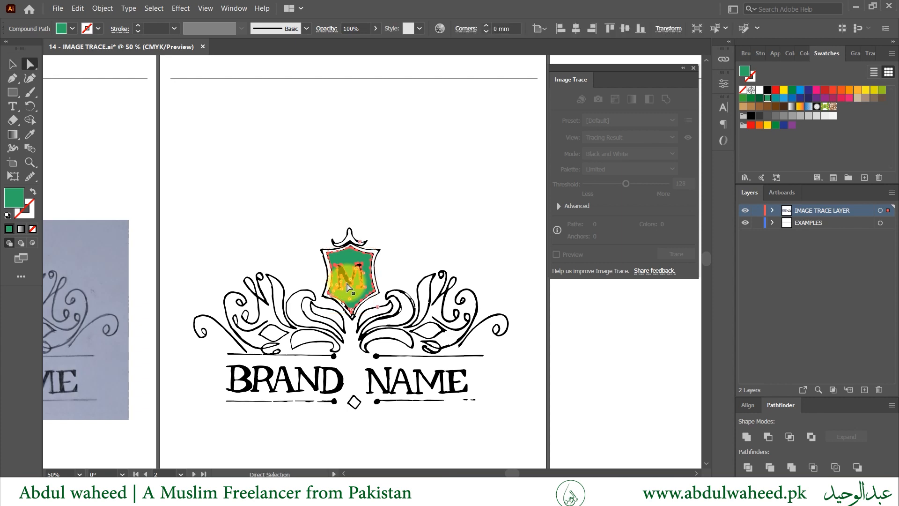
{"action": "key", "text": "z"}
{"action": "left_click", "coordinate": [348, 283]}
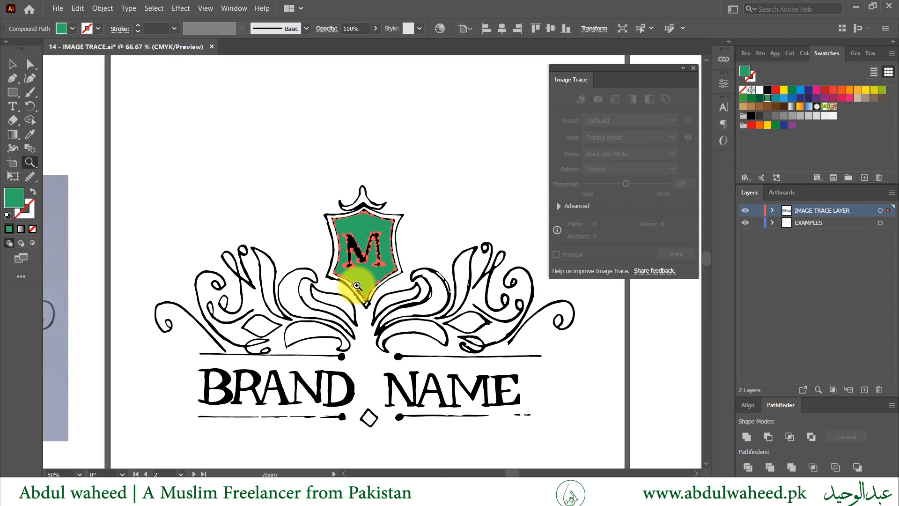
{"action": "left_click_drag", "start_coordinate": [417, 217], "coordinate": [533, 272]}
{"action": "left_click", "coordinate": [271, 190]}
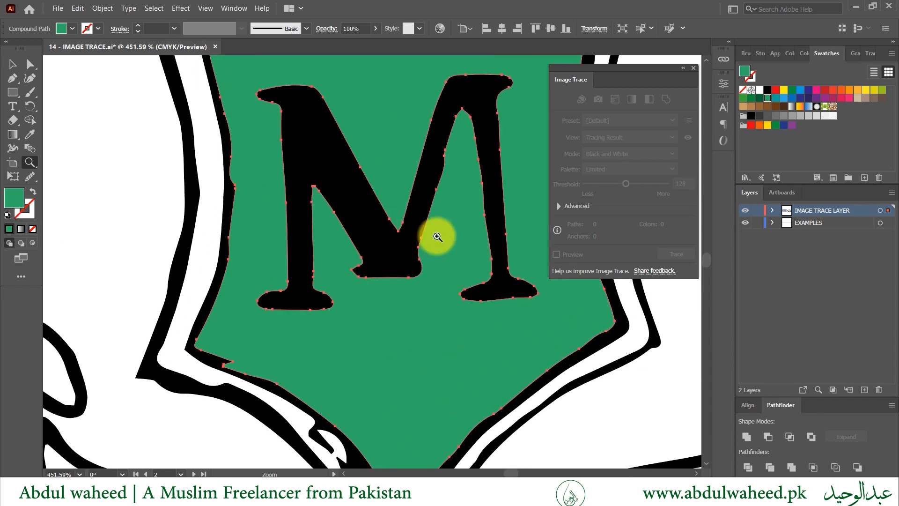
{"action": "left_click", "coordinate": [437, 236]}
{"action": "scroll", "coordinate": [436, 236], "scroll_direction": "up", "scroll_amount": 5}
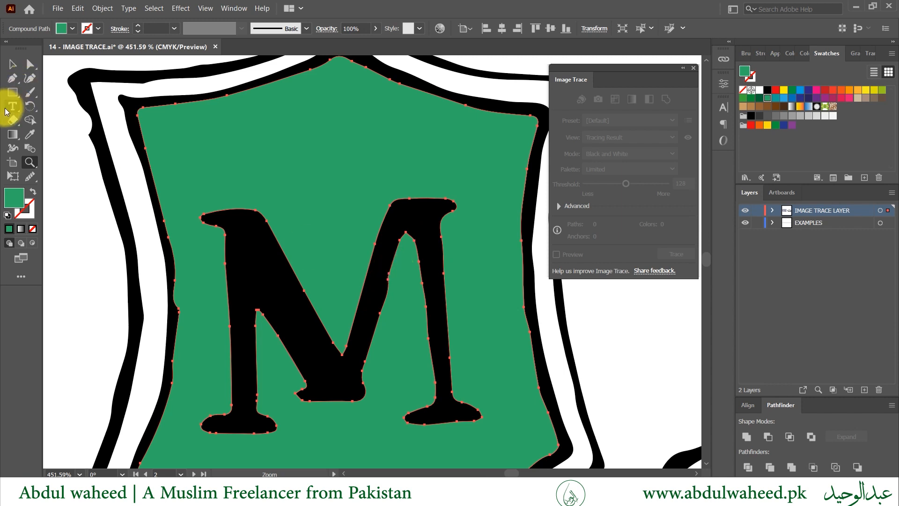
{"action": "left_click", "coordinate": [30, 176]}
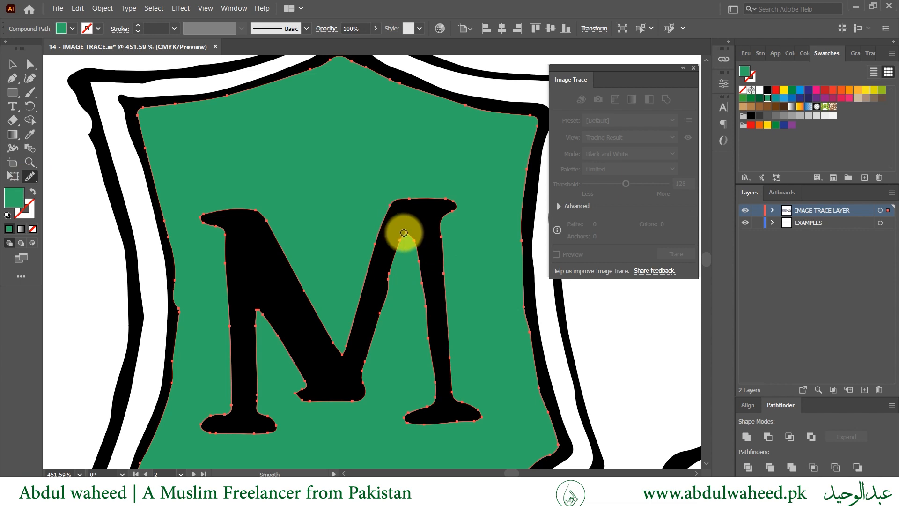
{"action": "left_click_drag", "start_coordinate": [398, 254], "coordinate": [381, 303]}
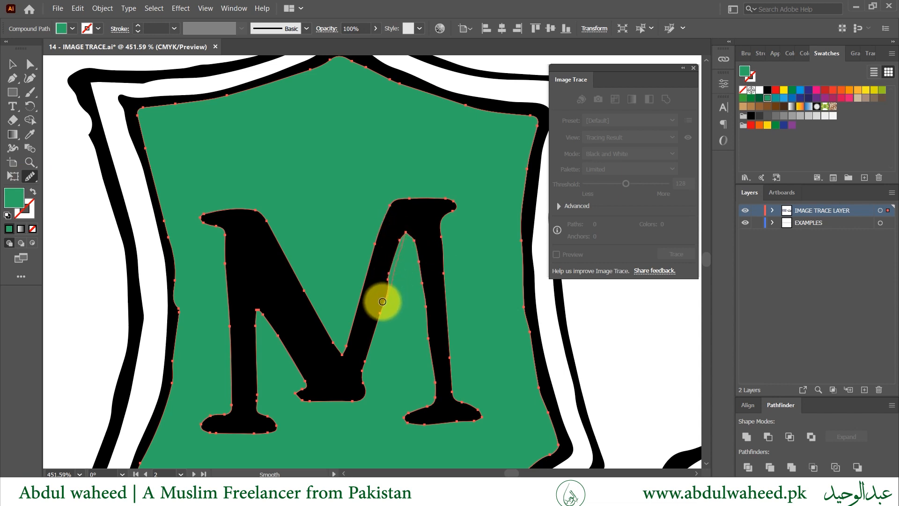
{"action": "left_click_drag", "start_coordinate": [398, 237], "coordinate": [386, 287]}
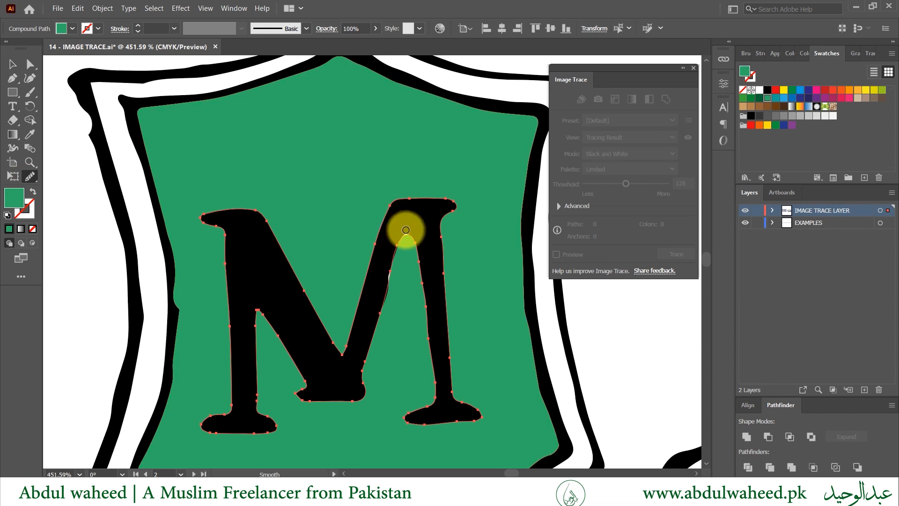
Step: Fill the letter M inside the shield with yellow and clear the selection
{"action": "key", "text": "v"}
{"action": "left_click", "coordinate": [784, 90]}
{"action": "key", "text": "z"}
{"action": "left_click", "coordinate": [271, 331], "text": "alt"}
{"action": "left_click", "coordinate": [270, 331], "text": "alt"}
{"action": "left_click", "coordinate": [487, 317], "text": "alt"}
{"action": "left_click", "coordinate": [387, 298], "text": "alt"}
{"action": "left_click", "coordinate": [387, 298], "text": "alt"}
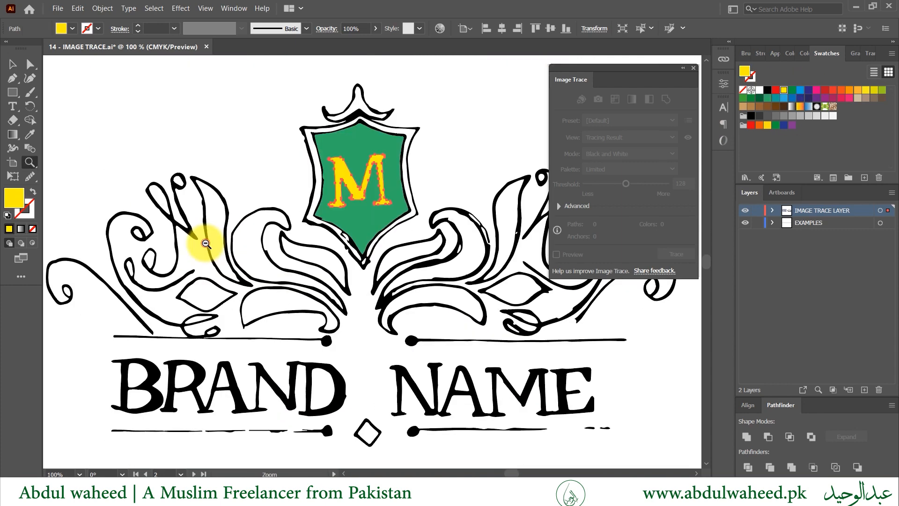
{"action": "left_click", "coordinate": [204, 242], "text": "alt"}
{"action": "scroll", "coordinate": [470, 294], "scroll_direction": "right", "scroll_amount": 3}
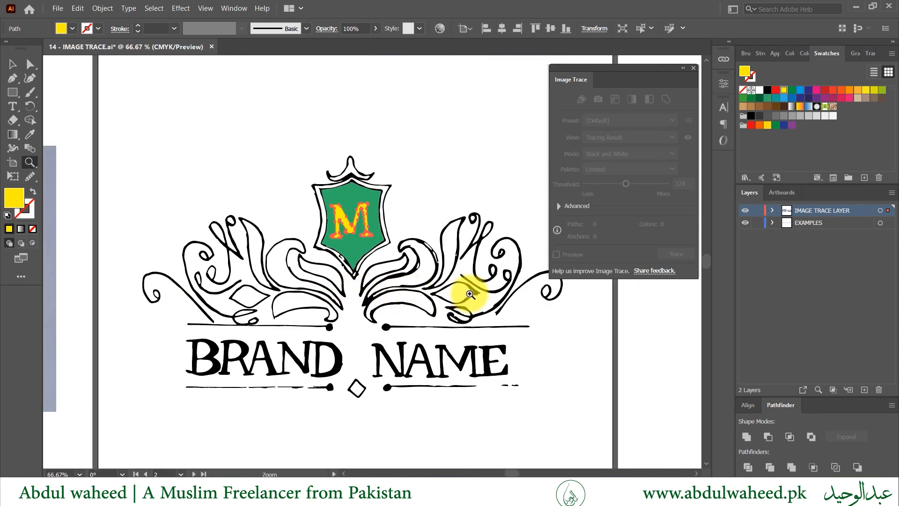
{"action": "key", "text": "v"}
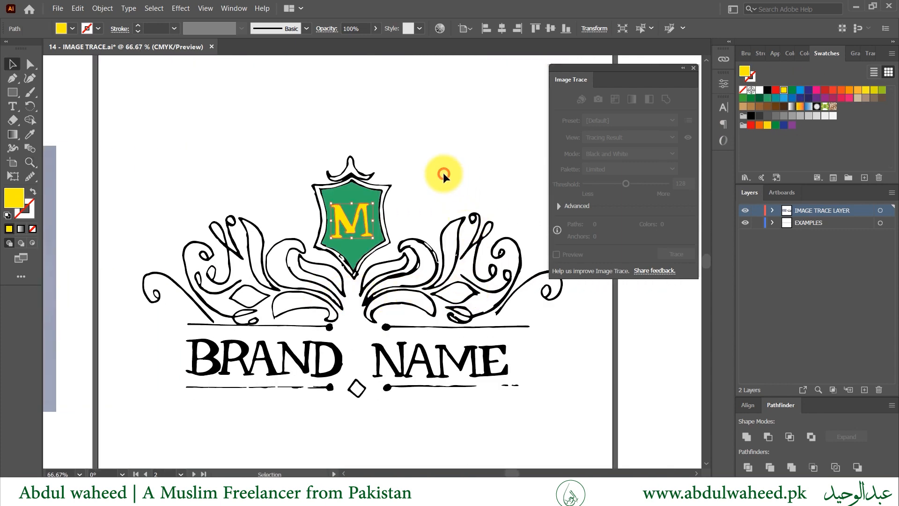
{"action": "left_click", "coordinate": [443, 174]}
{"action": "scroll", "coordinate": [469, 357], "scroll_direction": "up", "scroll_amount": 2}
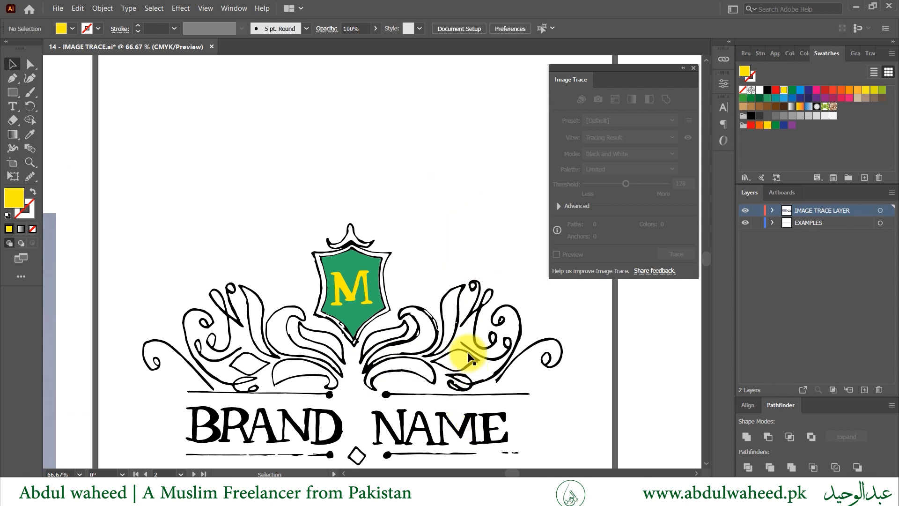
{"action": "scroll", "coordinate": [469, 358], "scroll_direction": "down", "scroll_amount": 2}
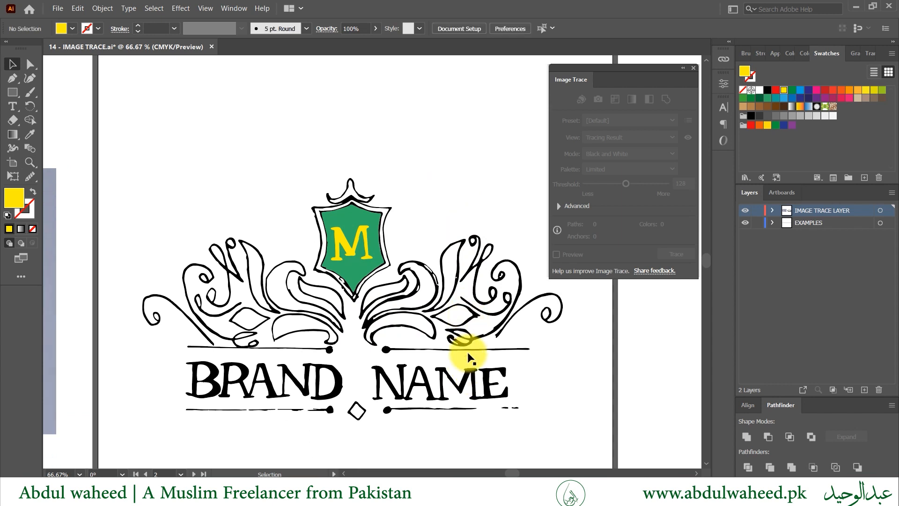
{"action": "scroll", "coordinate": [468, 358], "scroll_direction": "down", "scroll_amount": 3}
{"action": "scroll", "coordinate": [446, 329], "scroll_direction": "up", "scroll_amount": 4}
{"action": "scroll", "coordinate": [445, 328], "scroll_direction": "down", "scroll_amount": 3}
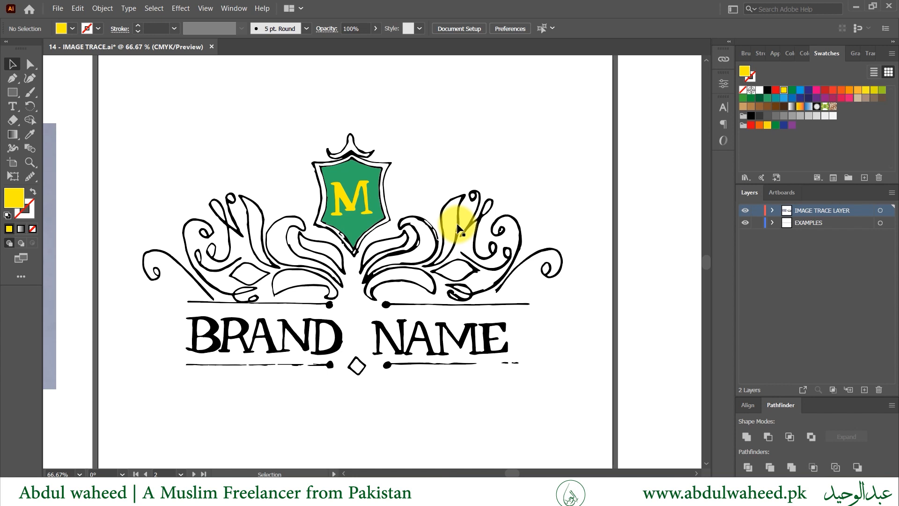
Step: Lock the linked sketch image on the first artboard within the IMAGE TRACE LAYER
{"action": "scroll", "coordinate": [459, 228], "scroll_direction": "left", "scroll_amount": 5}
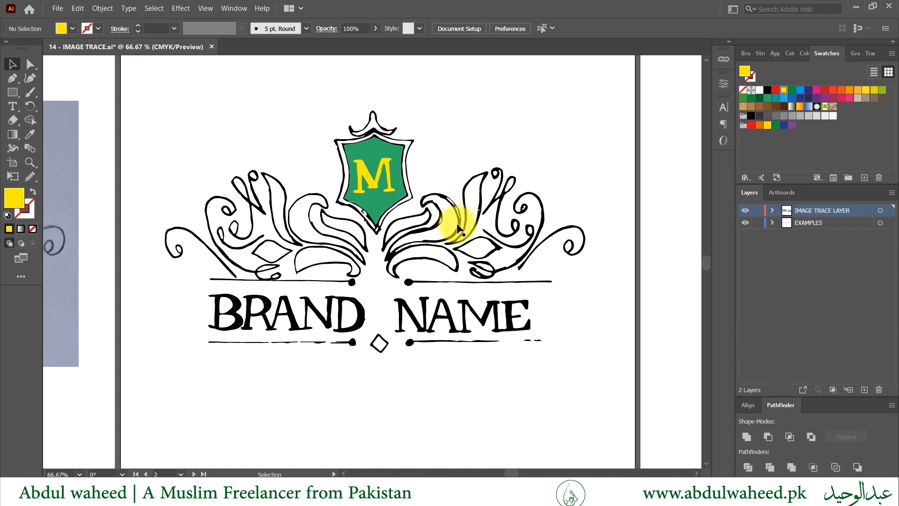
{"action": "scroll", "coordinate": [312, 234], "scroll_direction": "left", "scroll_amount": 10}
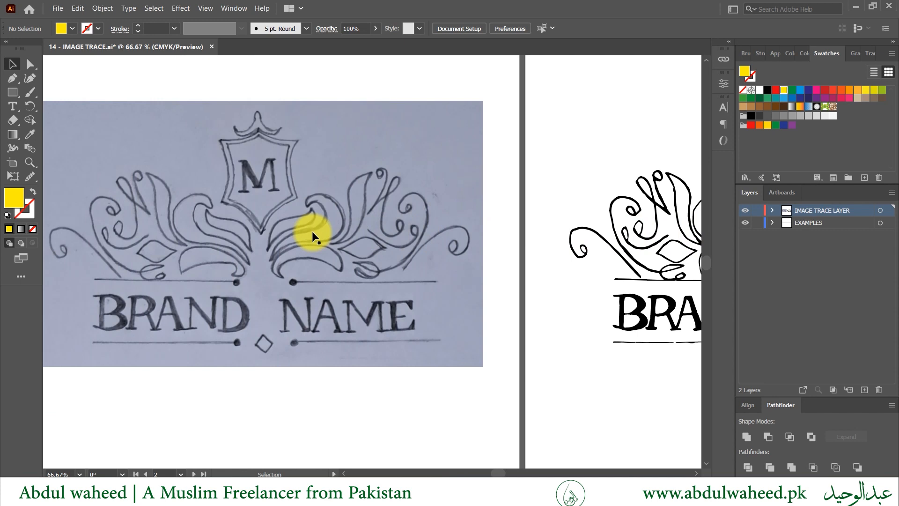
{"action": "scroll", "coordinate": [312, 231], "scroll_direction": "left", "scroll_amount": 3}
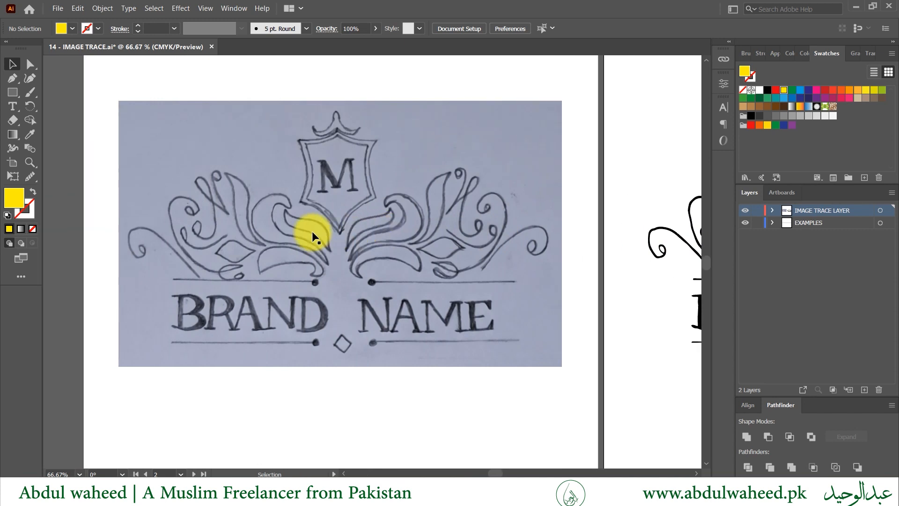
{"action": "left_click", "coordinate": [439, 240]}
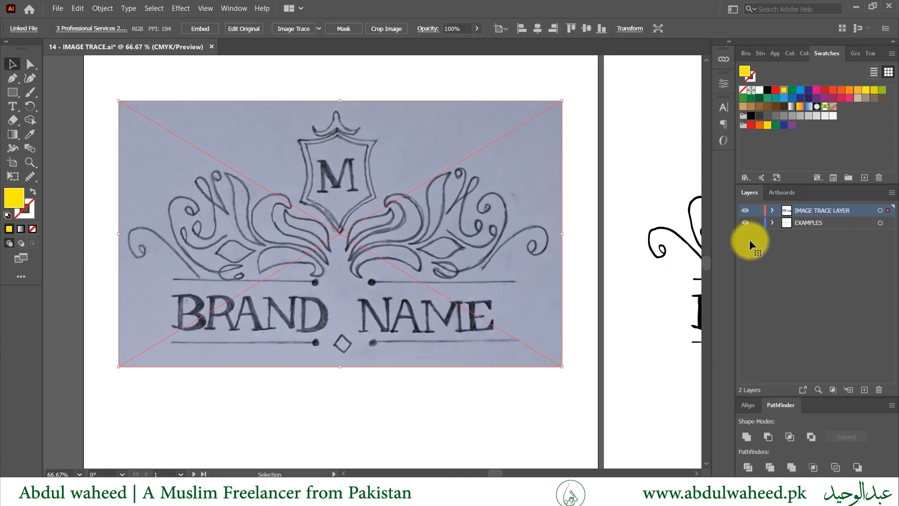
{"action": "left_click", "coordinate": [772, 210]}
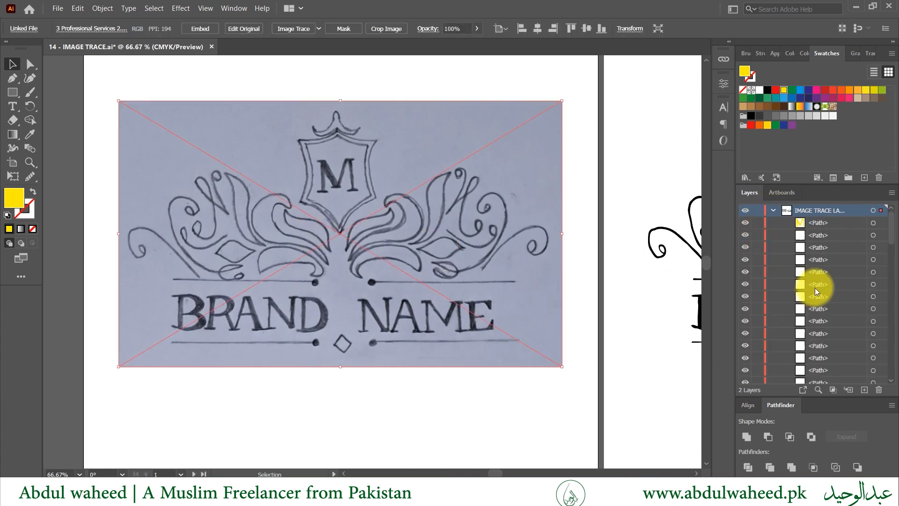
{"action": "scroll", "coordinate": [814, 288], "scroll_direction": "down", "scroll_amount": 1}
{"action": "scroll", "coordinate": [815, 287], "scroll_direction": "down", "scroll_amount": 10}
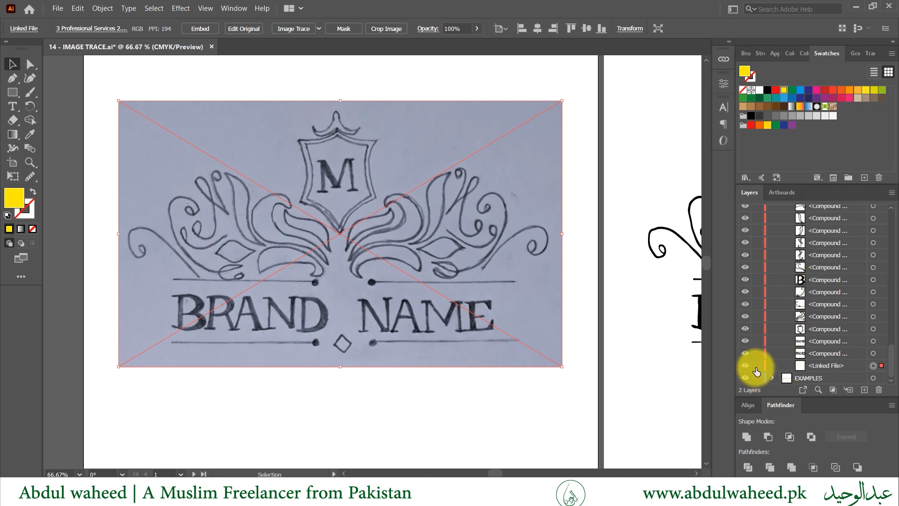
{"action": "left_click", "coordinate": [757, 366]}
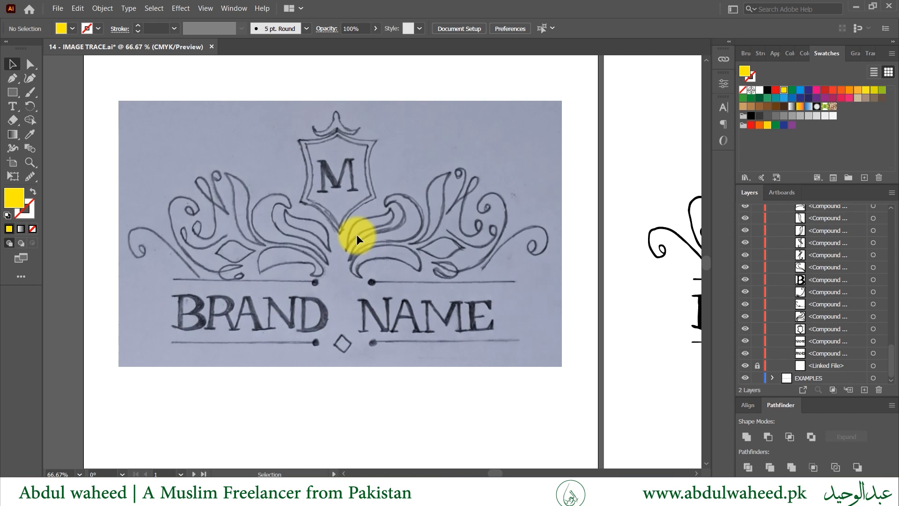
Step: Inspect the white path inside the left inner leaf of the traced logo and clear the selection
{"action": "scroll", "coordinate": [357, 238], "scroll_direction": "right", "scroll_amount": 10}
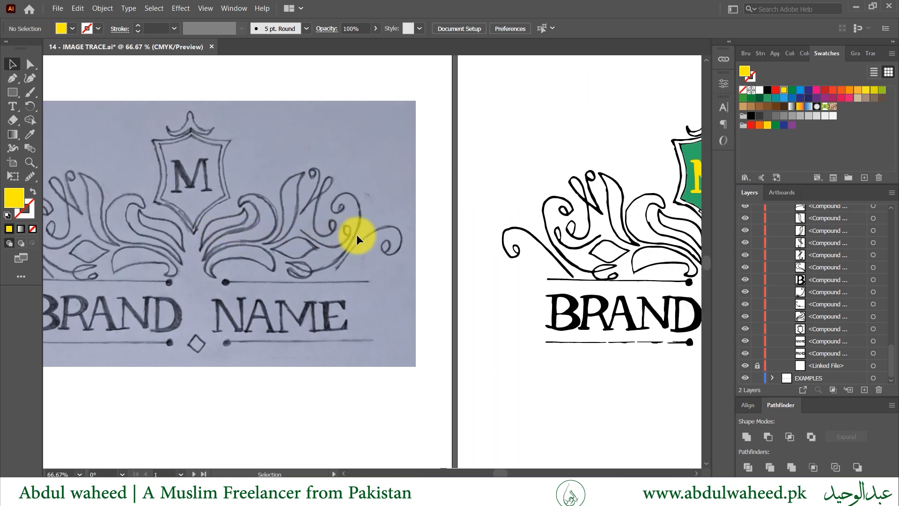
{"action": "scroll", "coordinate": [356, 234], "scroll_direction": "right", "scroll_amount": 1}
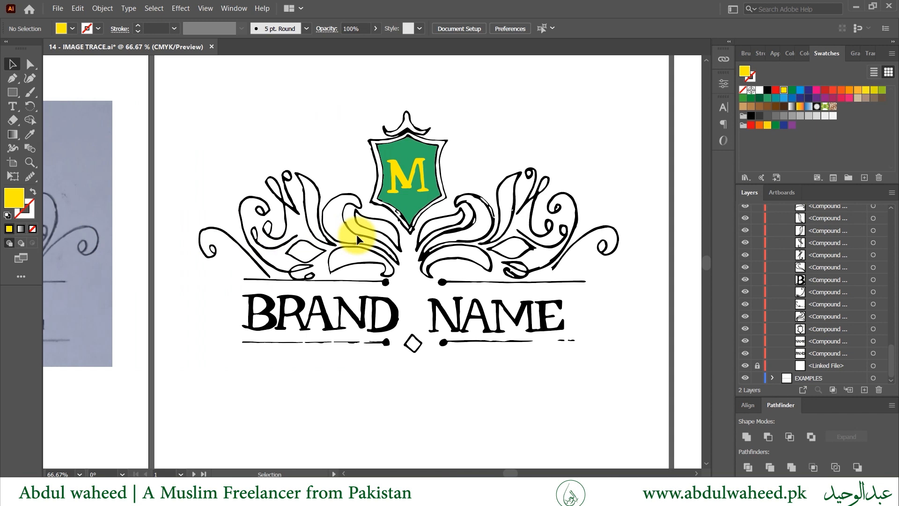
{"action": "left_click", "coordinate": [347, 239]}
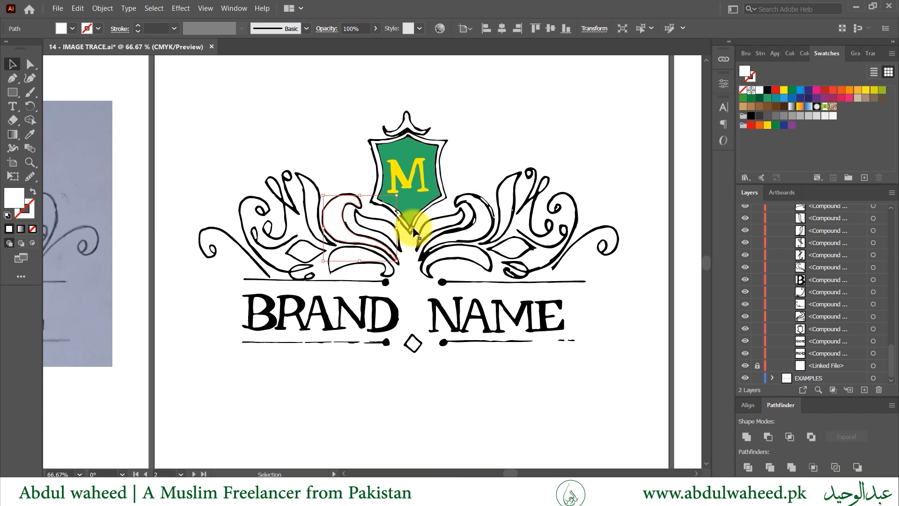
{"action": "left_click", "coordinate": [483, 140]}
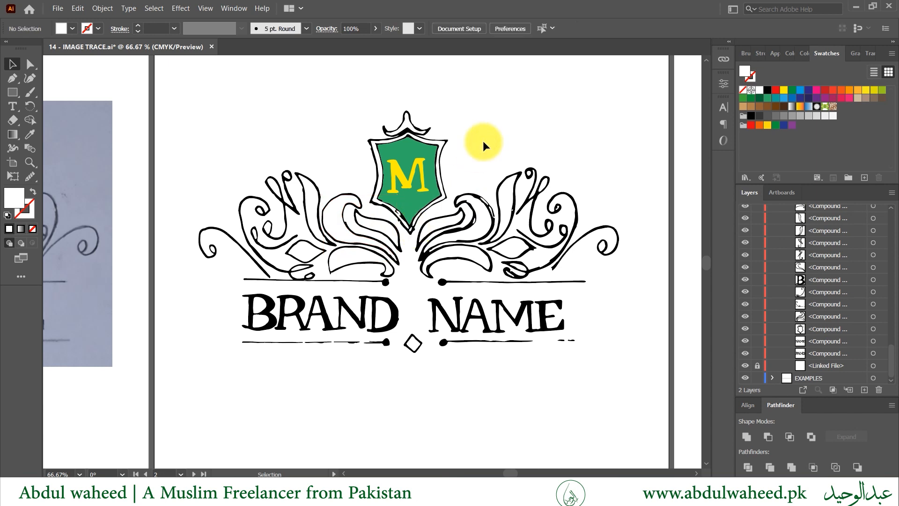